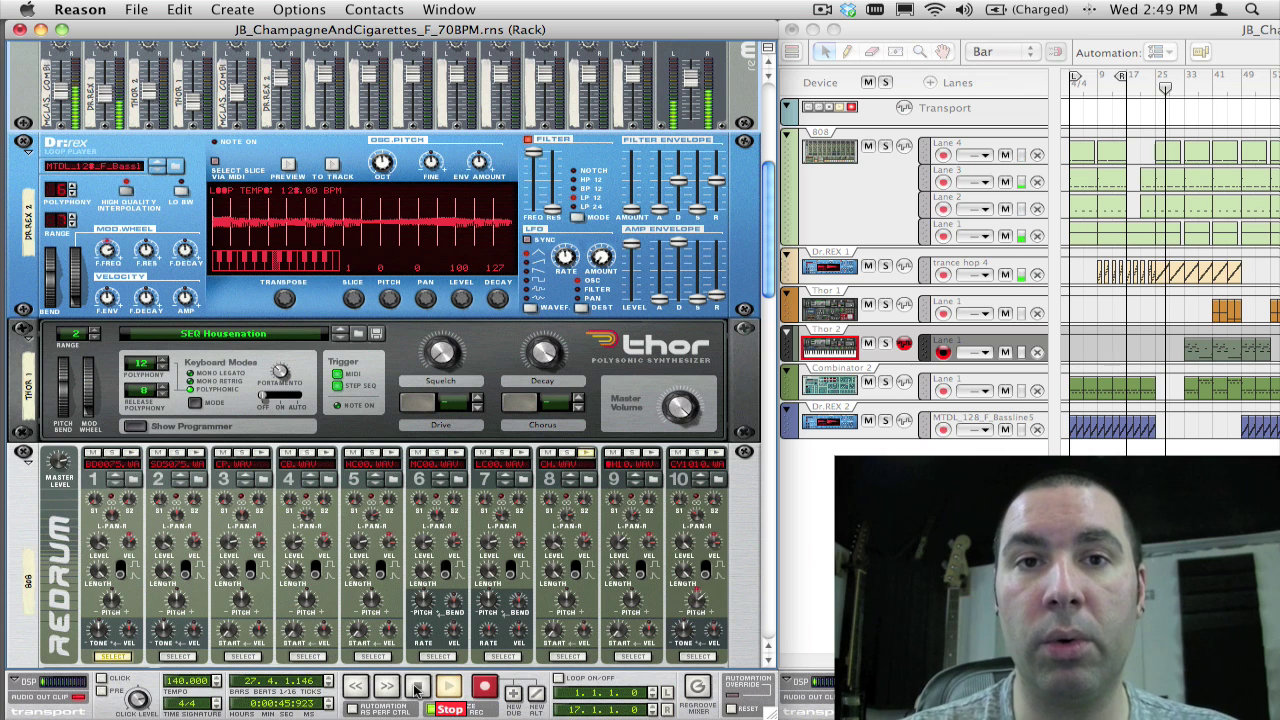
Step: Stop playback of JB_ChampagneAndCigarettes_F_70BPM.rns with the transport Stop button
{"action": "left_click", "coordinate": [416, 688]}
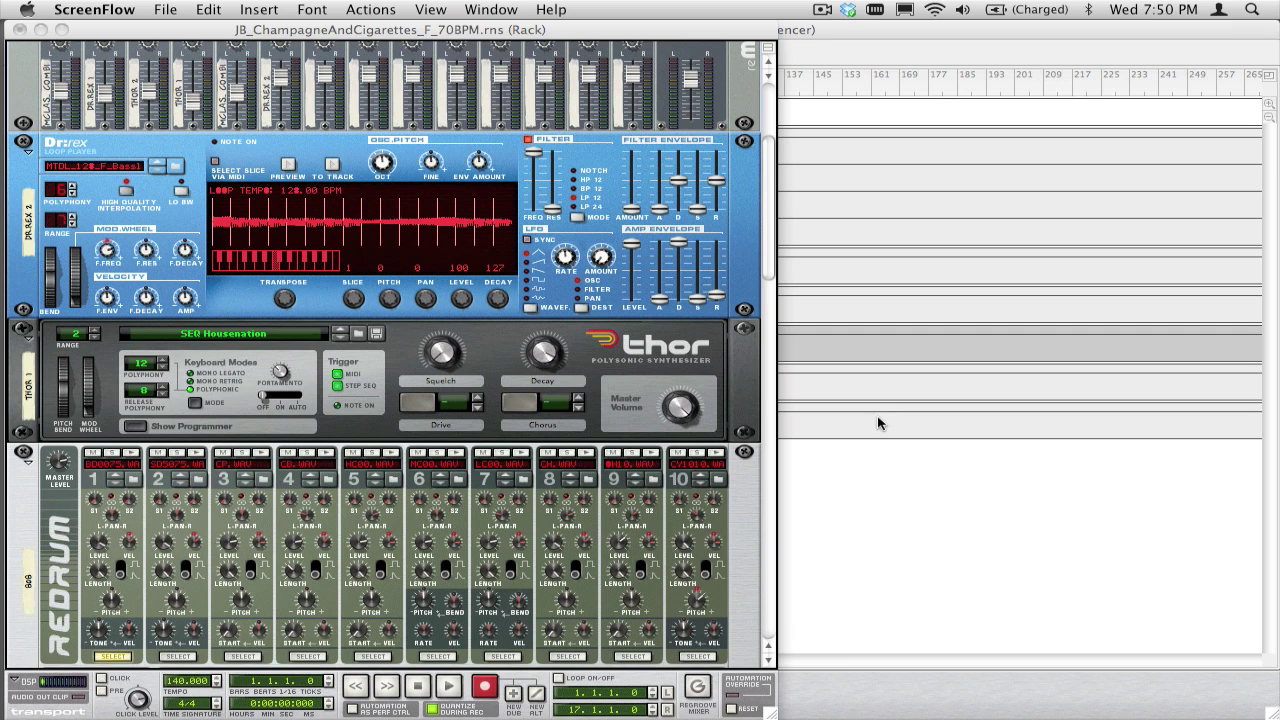
Step: Restart the song with the spacebar and scroll the rack up to the reMix mixer
{"action": "left_click", "coordinate": [422, 684]}
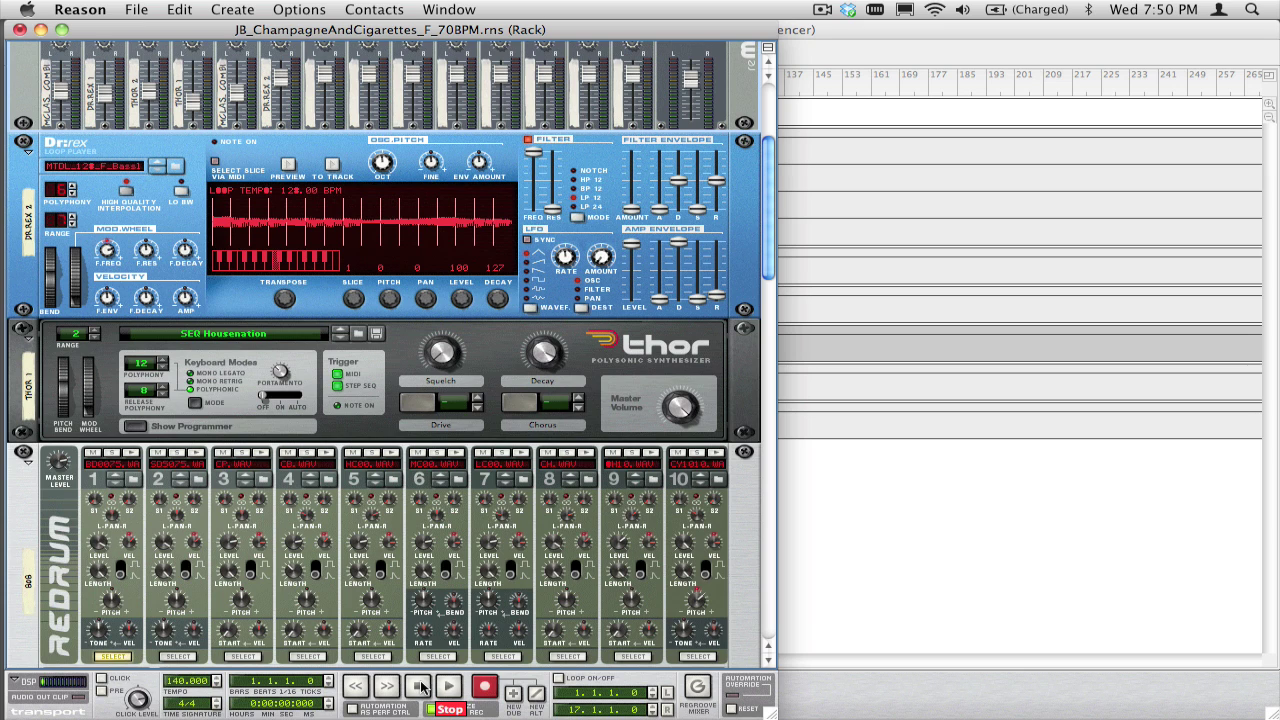
{"action": "key", "text": "space"}
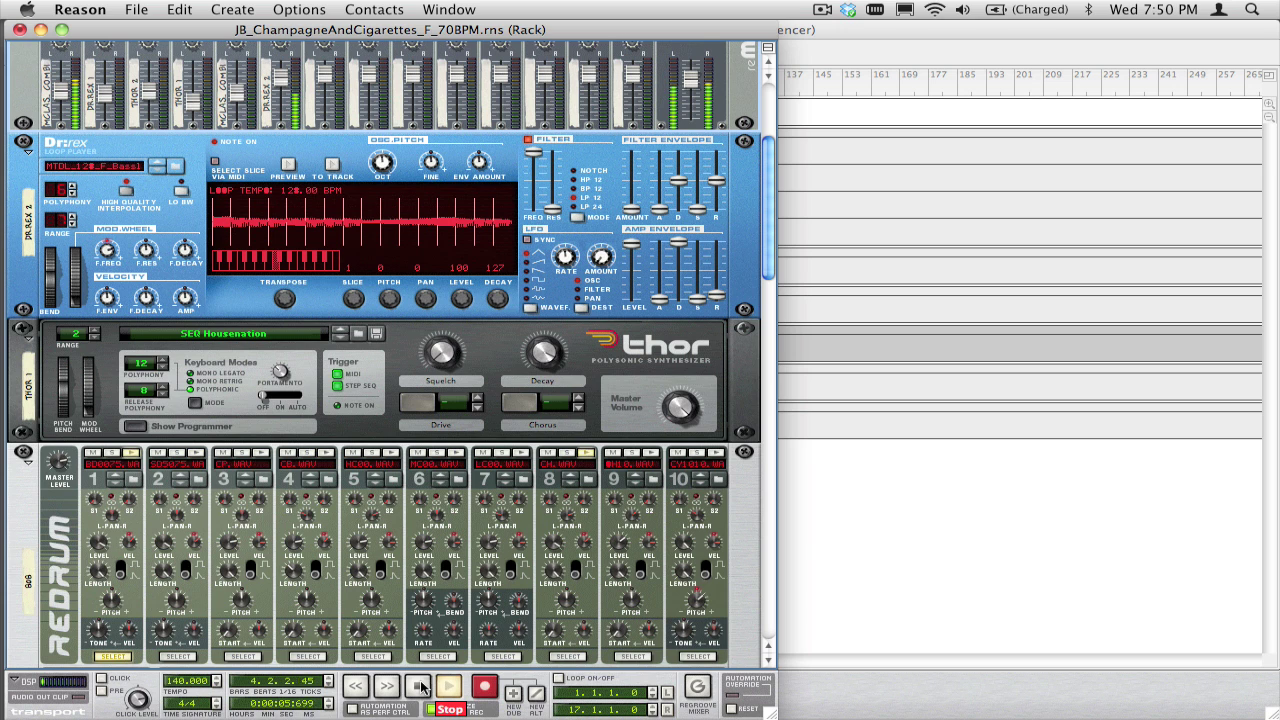
{"action": "scroll", "coordinate": [207, 157], "scroll_direction": "up", "scroll_amount": 5}
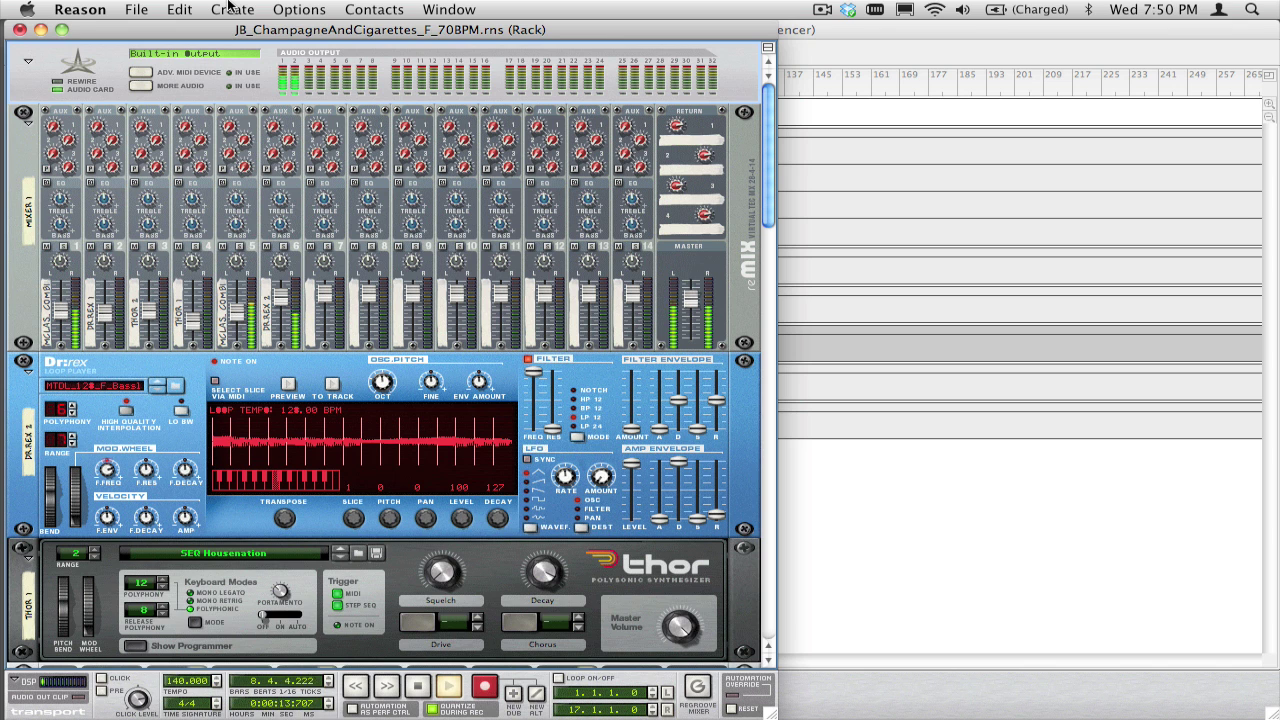
Step: Create an effect from Factory Sound Bank > MClass Mastering Patches > 8 Band Parallel Compression.cmb
{"action": "left_click", "coordinate": [229, 7]}
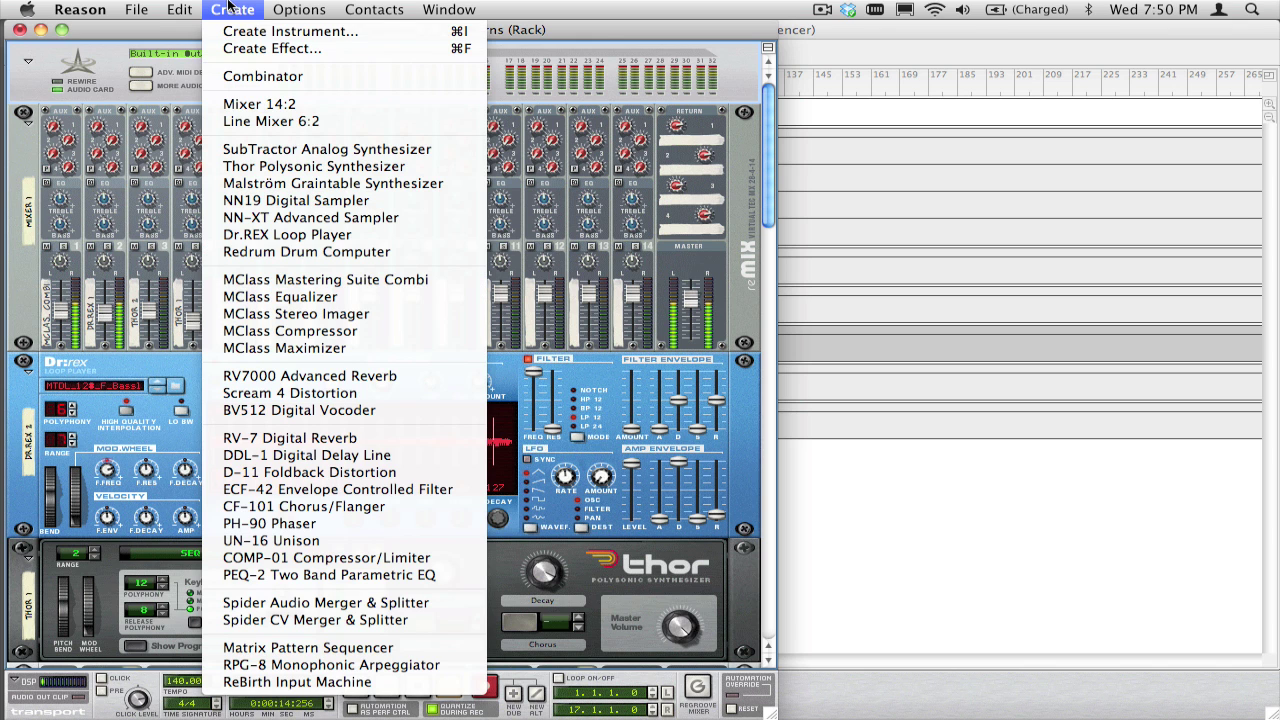
{"action": "left_click", "coordinate": [250, 49]}
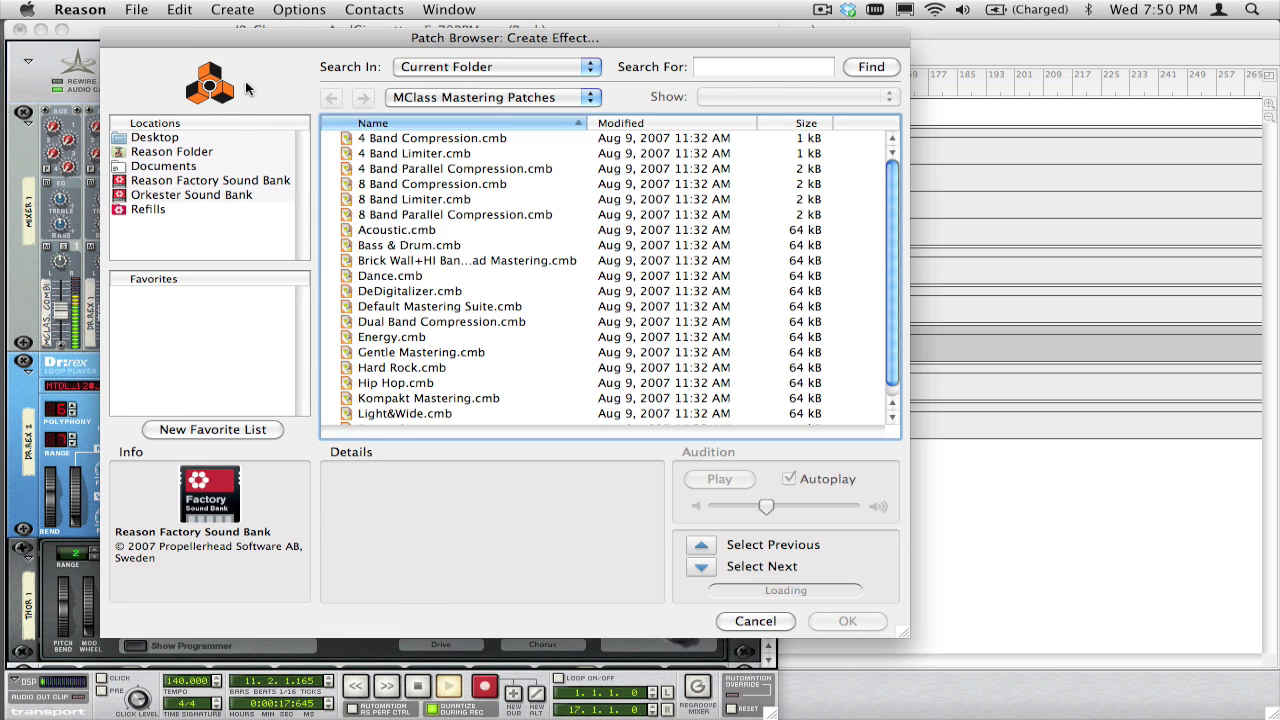
{"action": "left_click", "coordinate": [198, 181]}
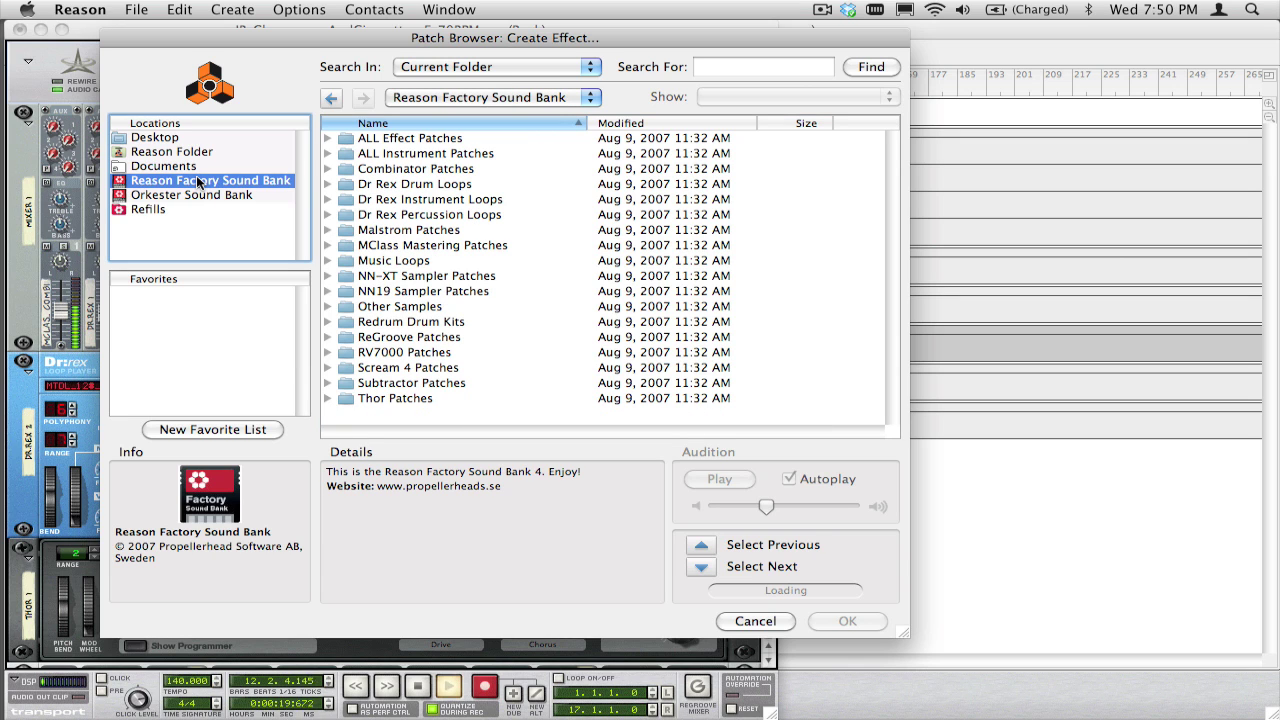
{"action": "left_click", "coordinate": [391, 244]}
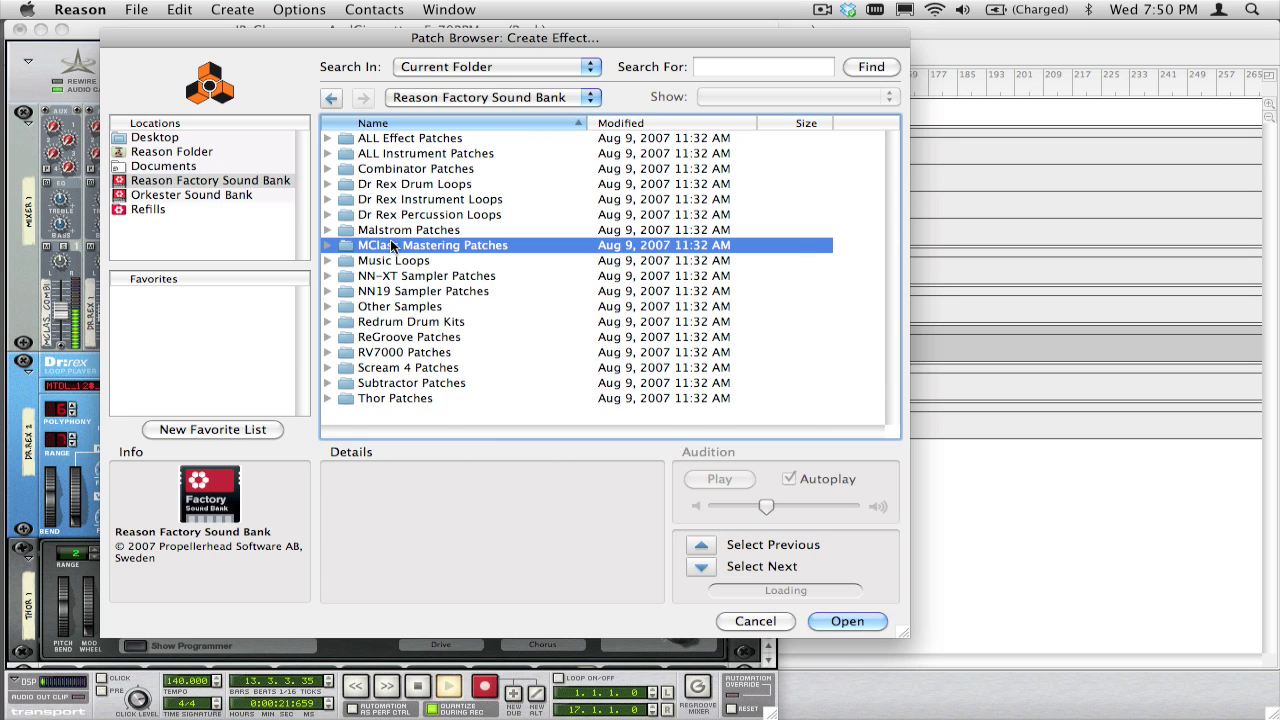
{"action": "double_click", "coordinate": [391, 244]}
{"action": "left_click", "coordinate": [414, 215]}
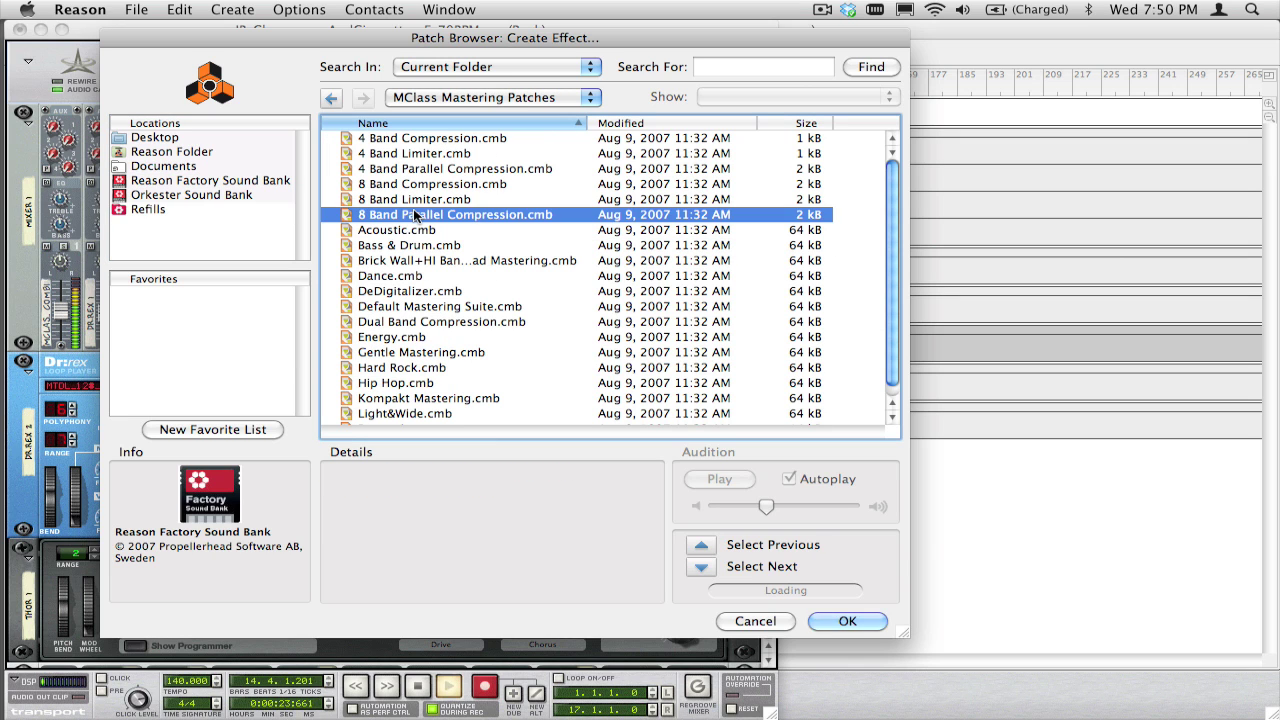
{"action": "left_click", "coordinate": [848, 621]}
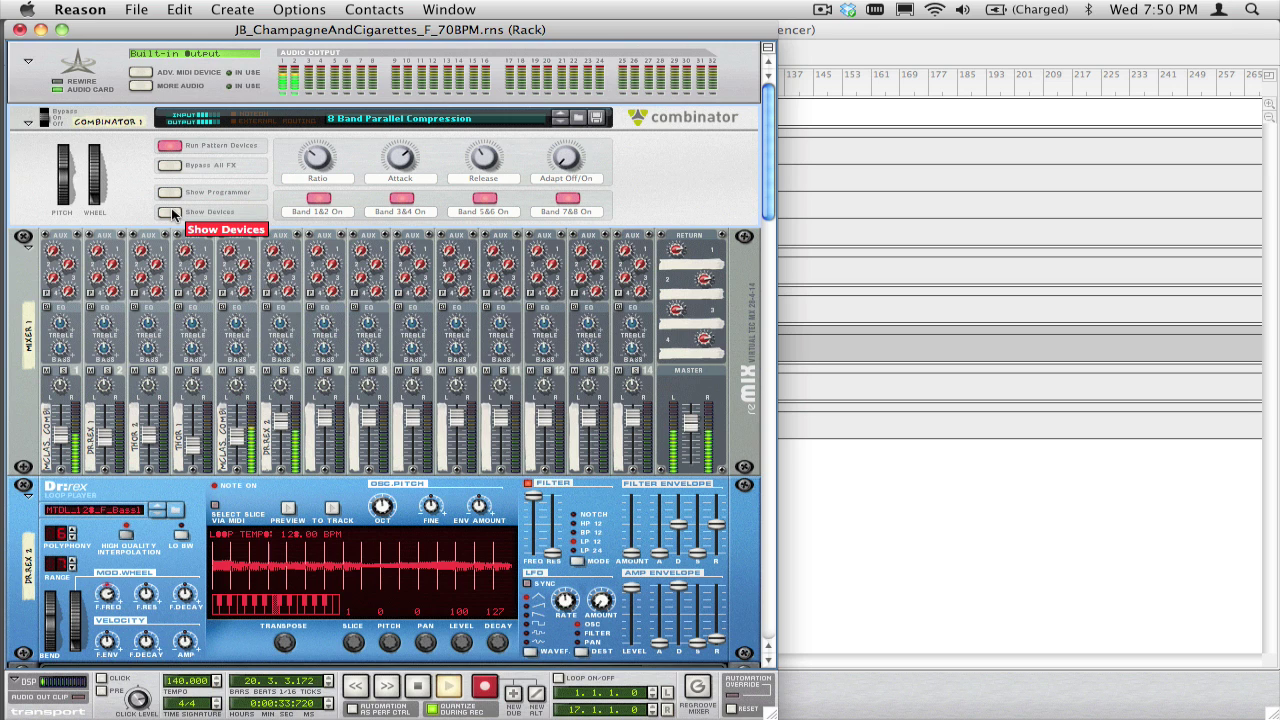
Step: Stop playback, show the combinator's devices, and scroll through its compressors, imagers, band mixers and Spider merger
{"action": "key", "text": "space"}
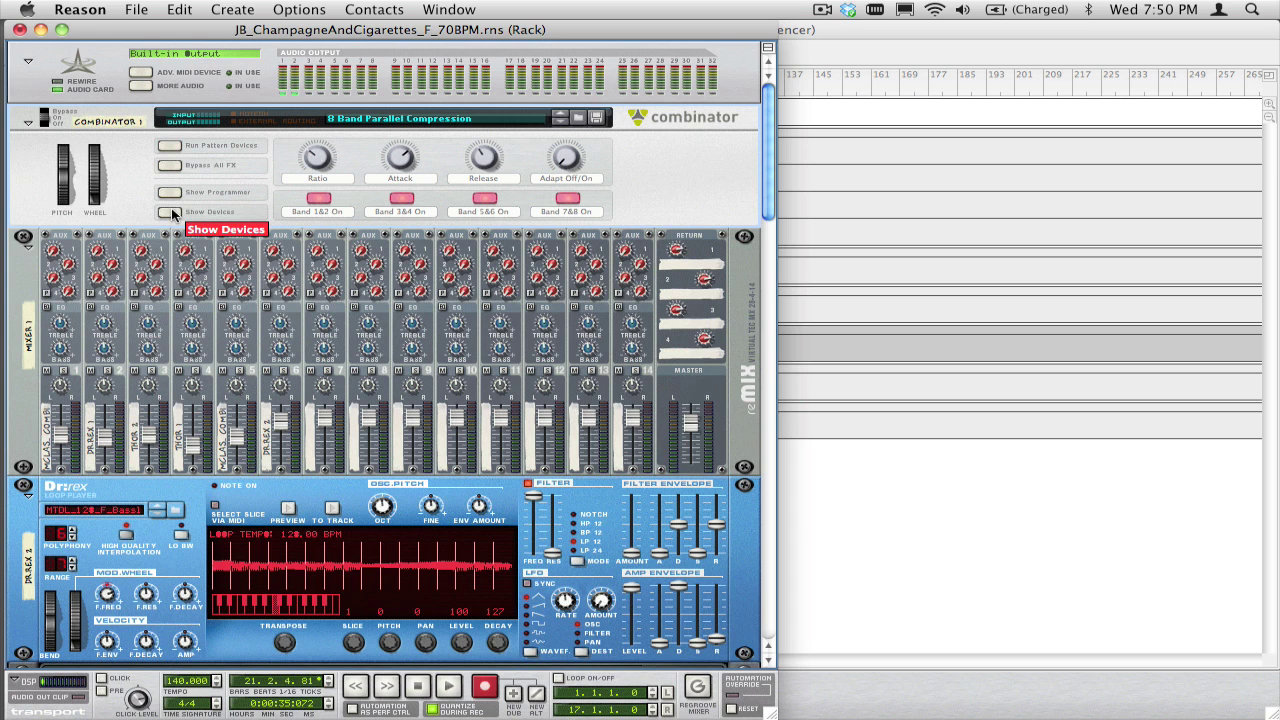
{"action": "left_click", "coordinate": [170, 212]}
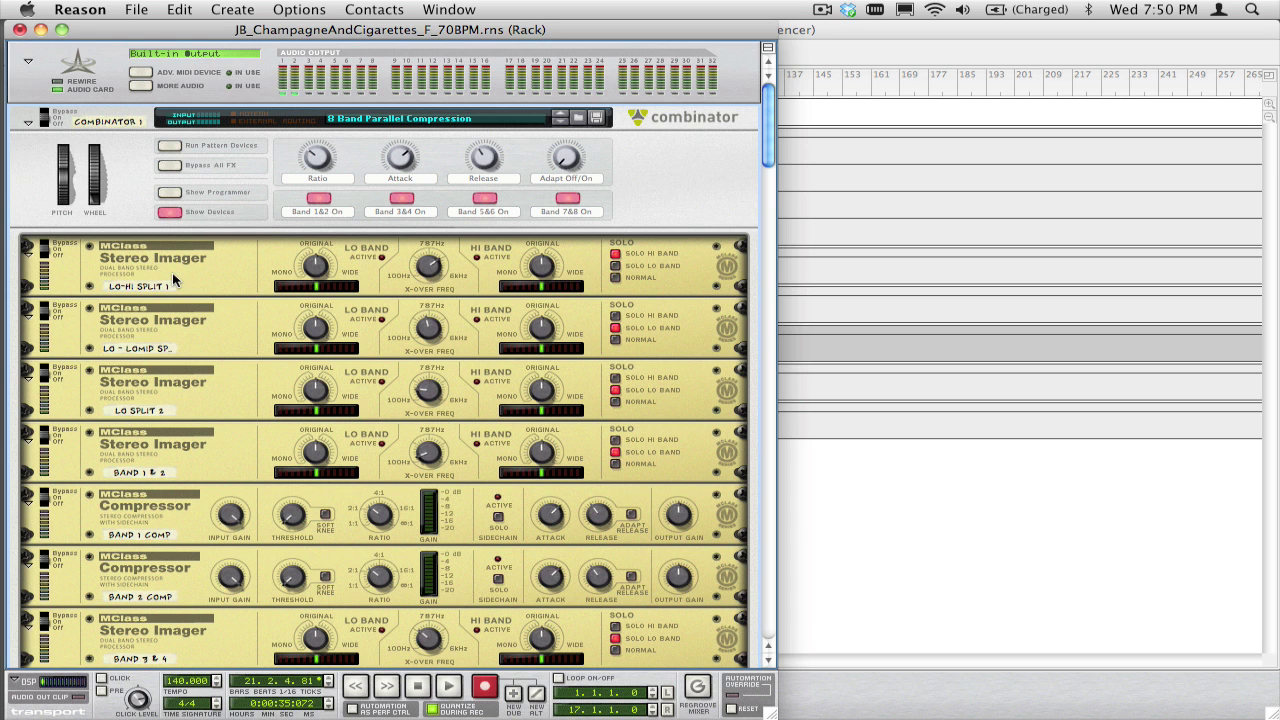
{"action": "scroll", "coordinate": [172, 276], "scroll_direction": "down", "scroll_amount": 12}
{"action": "scroll", "coordinate": [172, 277], "scroll_direction": "up", "scroll_amount": 9}
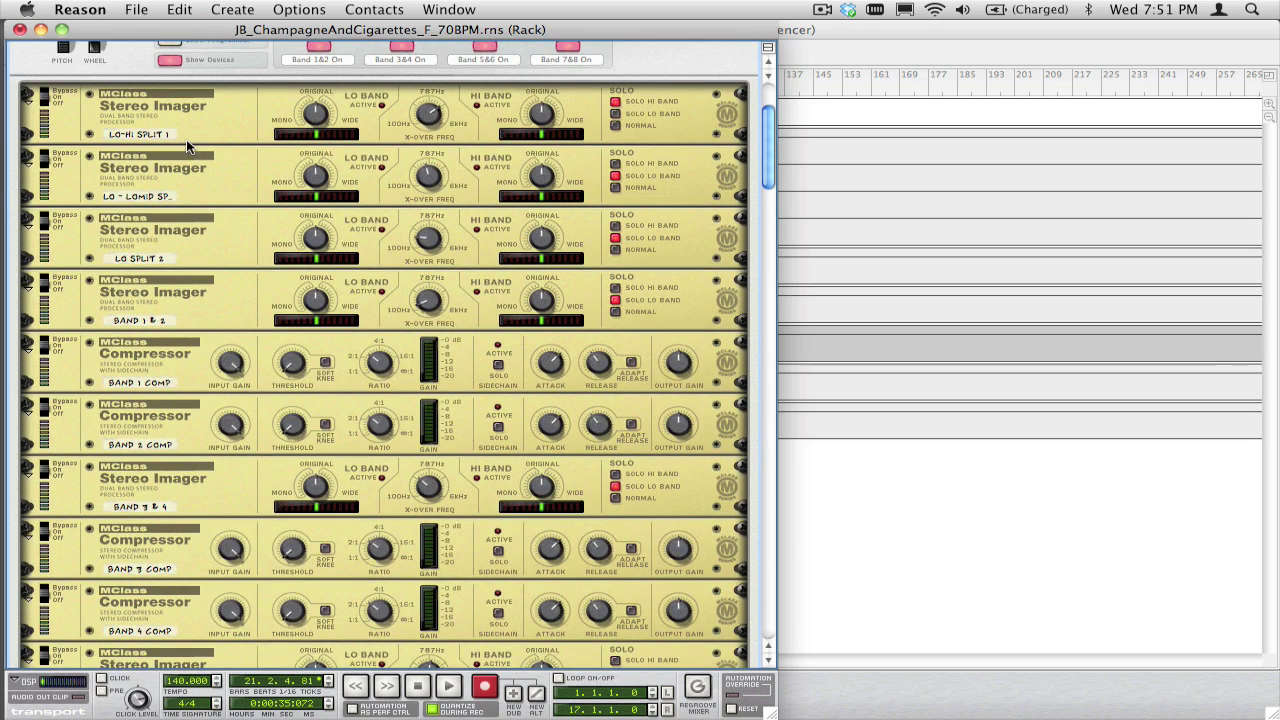
{"action": "scroll", "coordinate": [186, 142], "scroll_direction": "down", "scroll_amount": 2}
{"action": "scroll", "coordinate": [186, 146], "scroll_direction": "down", "scroll_amount": 1}
{"action": "scroll", "coordinate": [186, 143], "scroll_direction": "down", "scroll_amount": 3}
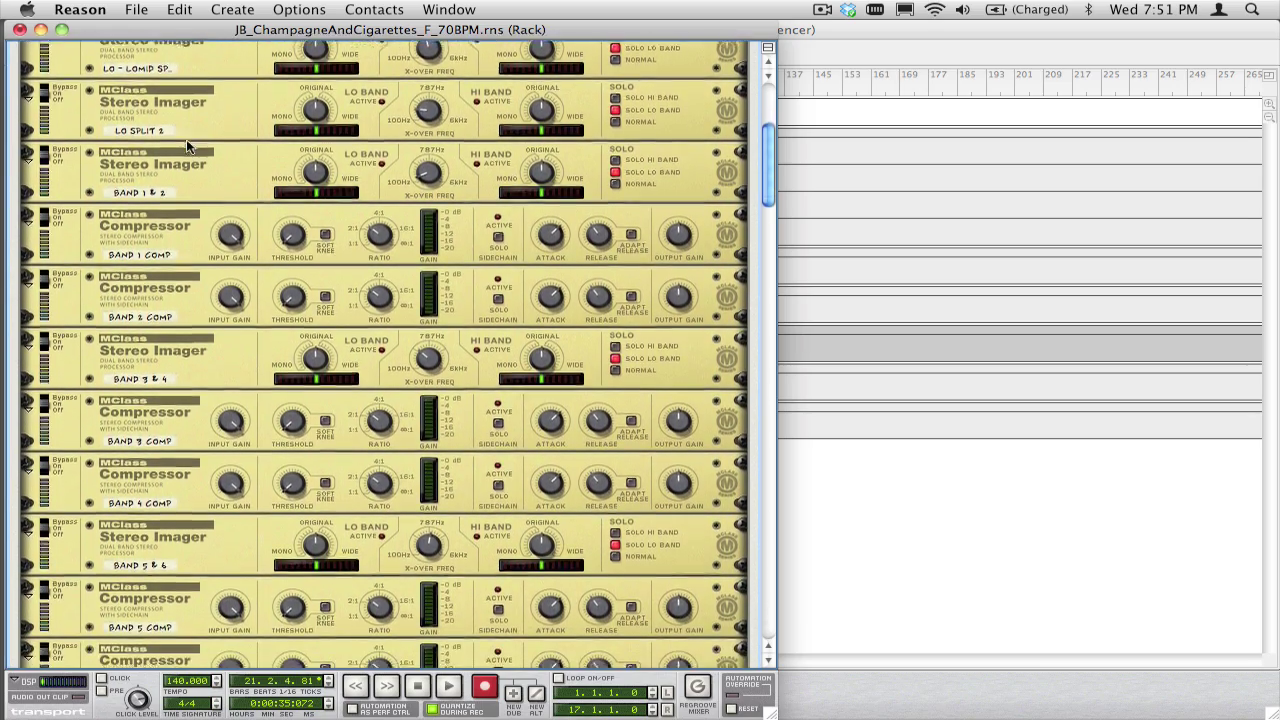
{"action": "scroll", "coordinate": [186, 146], "scroll_direction": "down", "scroll_amount": 6}
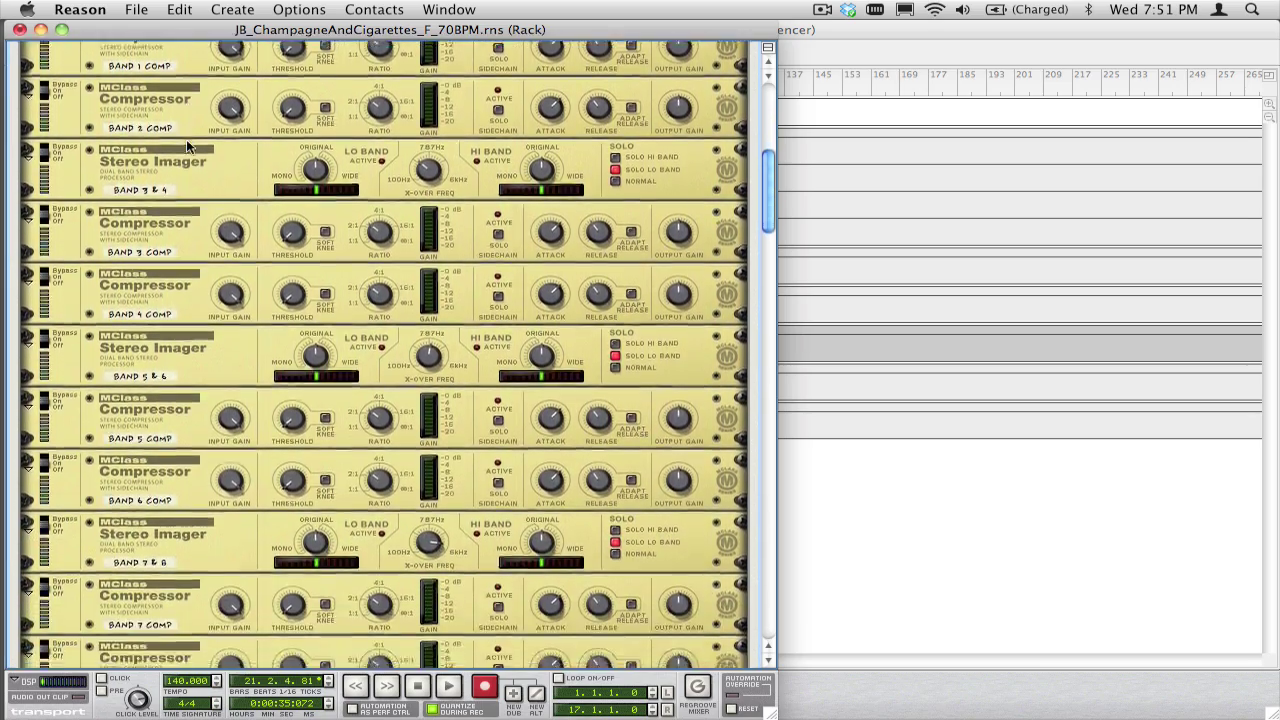
{"action": "scroll", "coordinate": [186, 145], "scroll_direction": "down", "scroll_amount": 11}
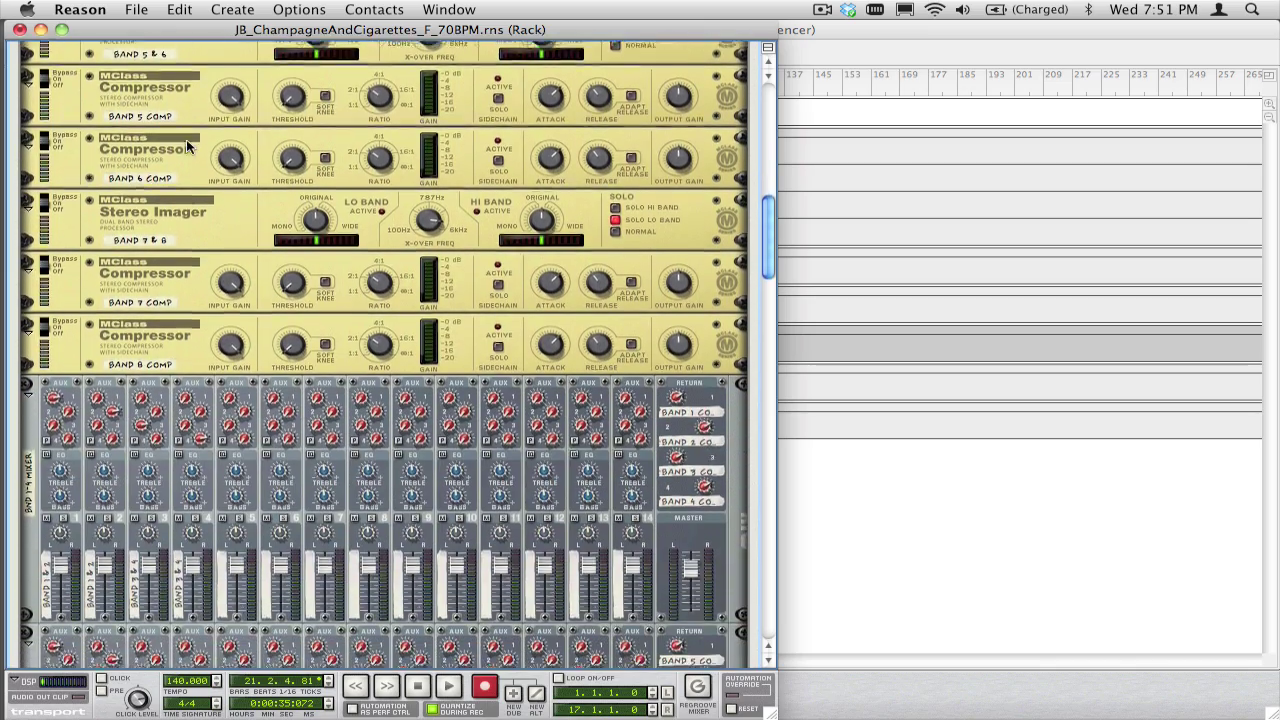
{"action": "scroll", "coordinate": [186, 141], "scroll_direction": "down", "scroll_amount": 9}
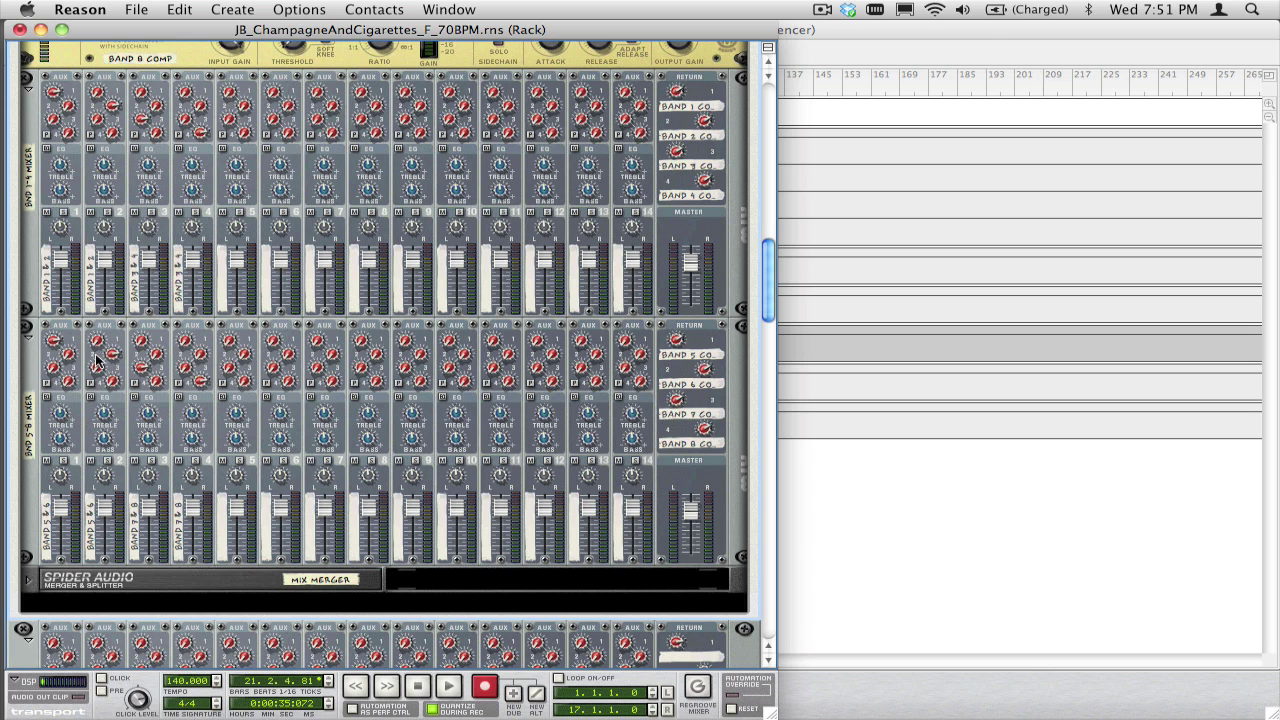
{"action": "mouse_move", "coordinate": [97, 293]}
{"action": "mouse_move", "coordinate": [65, 268]}
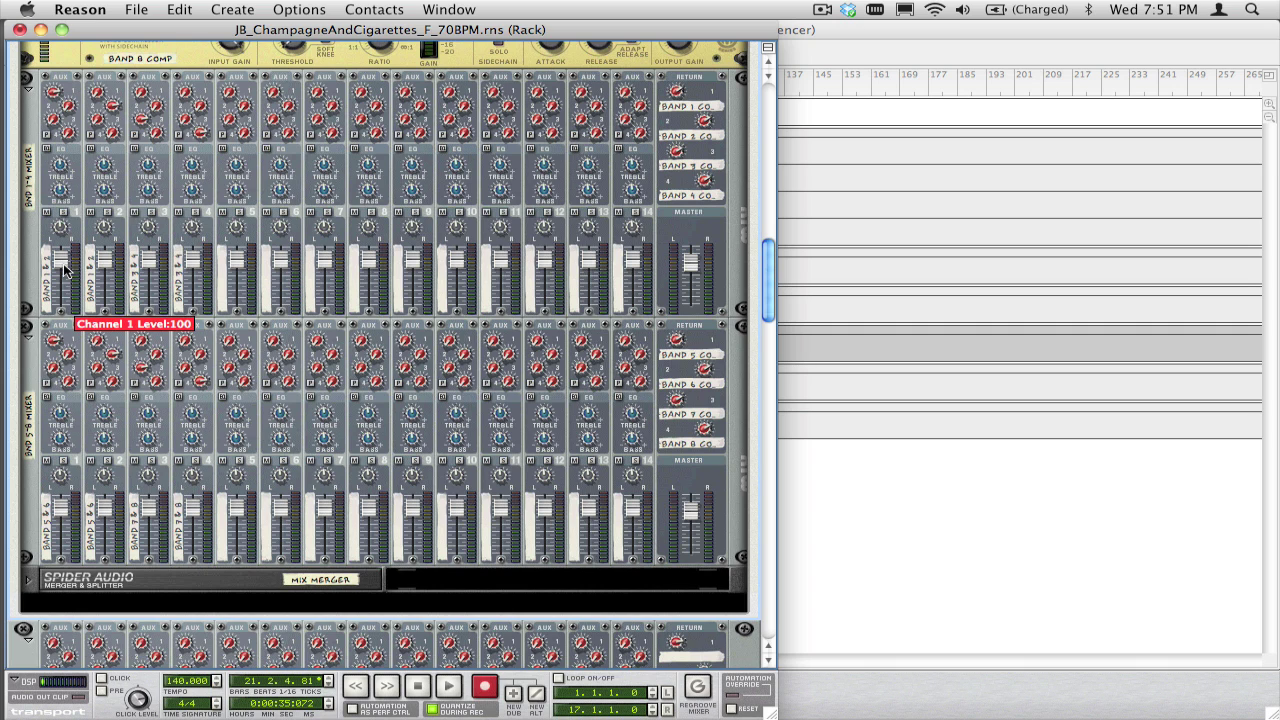
{"action": "mouse_move", "coordinate": [190, 262]}
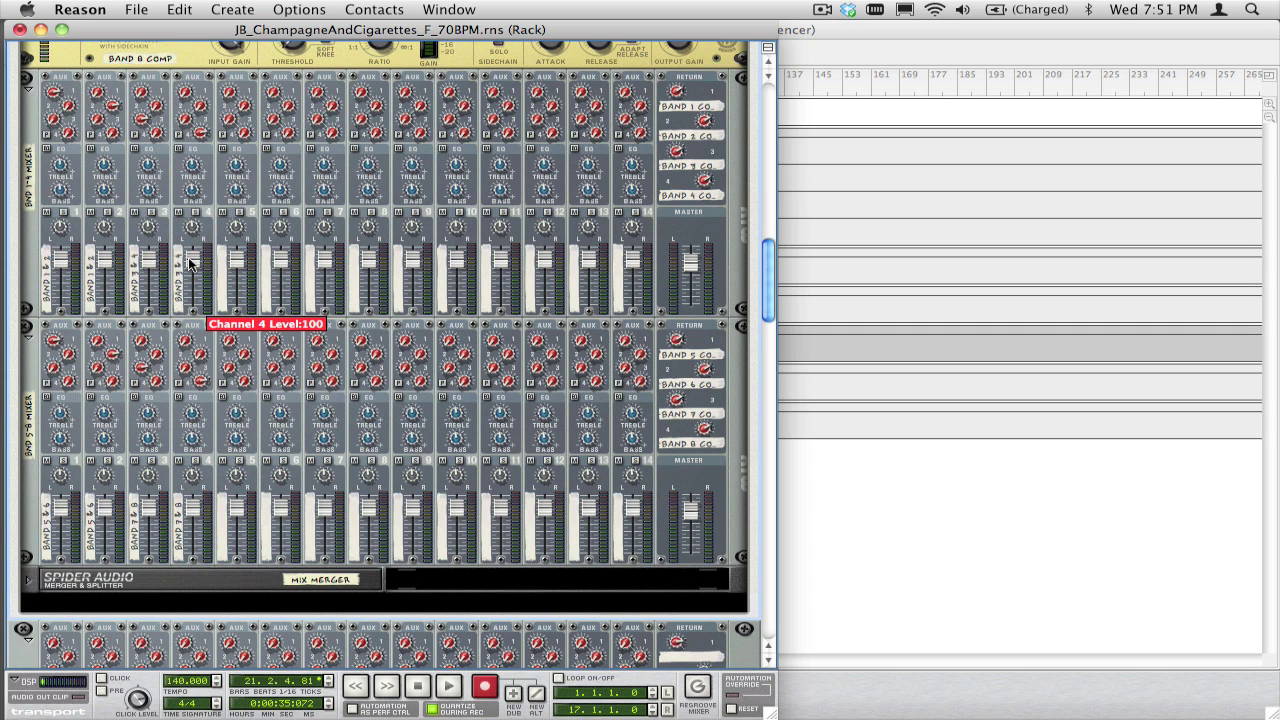
{"action": "mouse_move", "coordinate": [63, 103]}
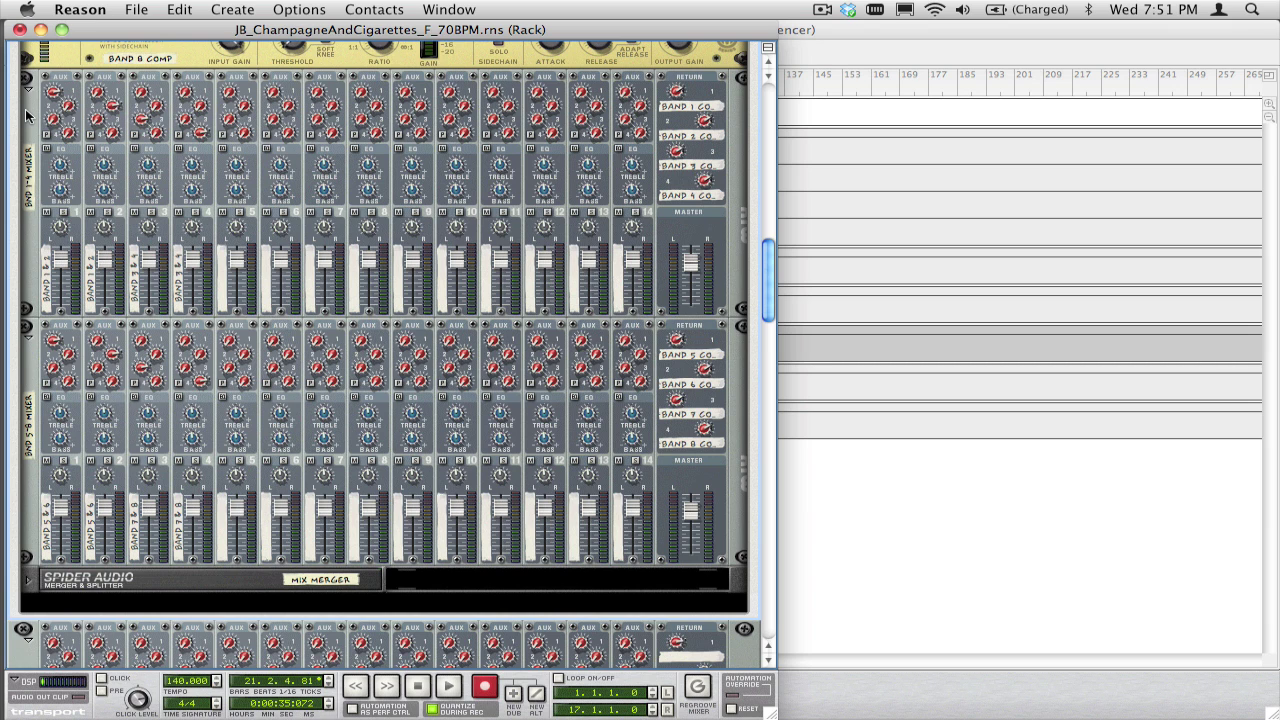
{"action": "scroll", "coordinate": [26, 115], "scroll_direction": "down", "scroll_amount": 5}
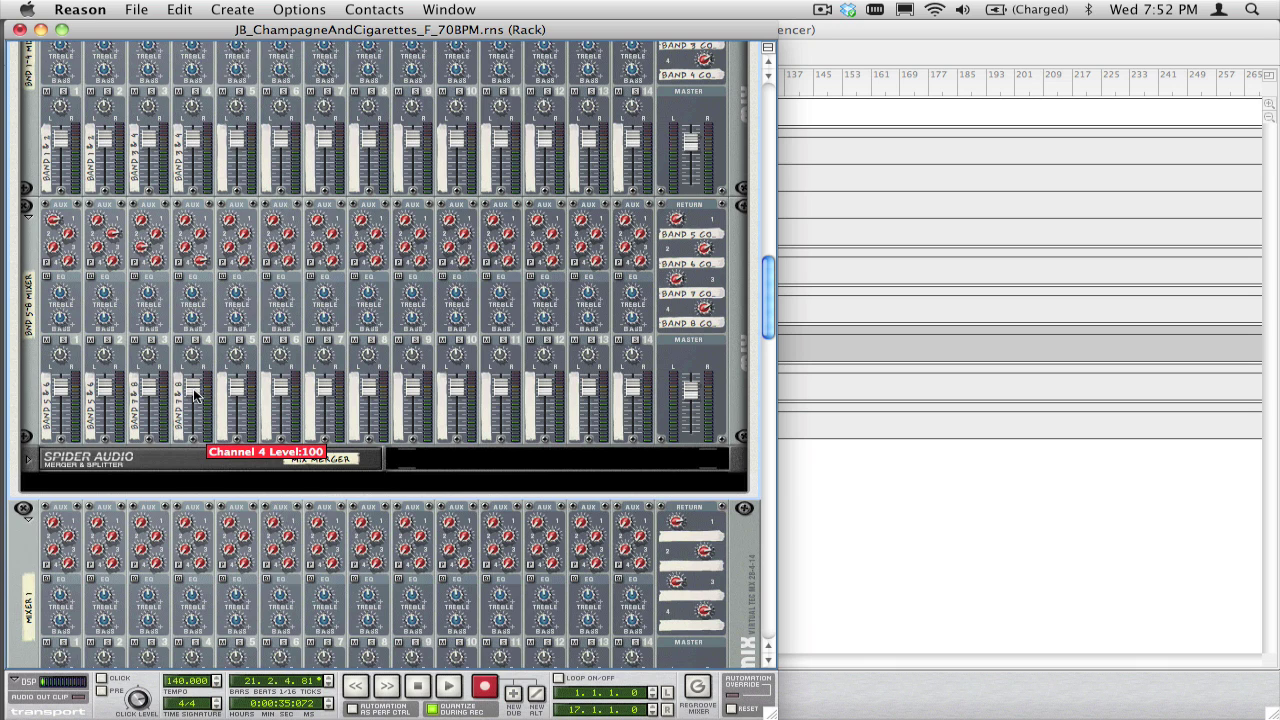
Step: Play the song and solo Band 1-4 channels 2 and 4, then clear them, keeping Band 5-8 channel 2 soloed
{"action": "key", "text": "space"}
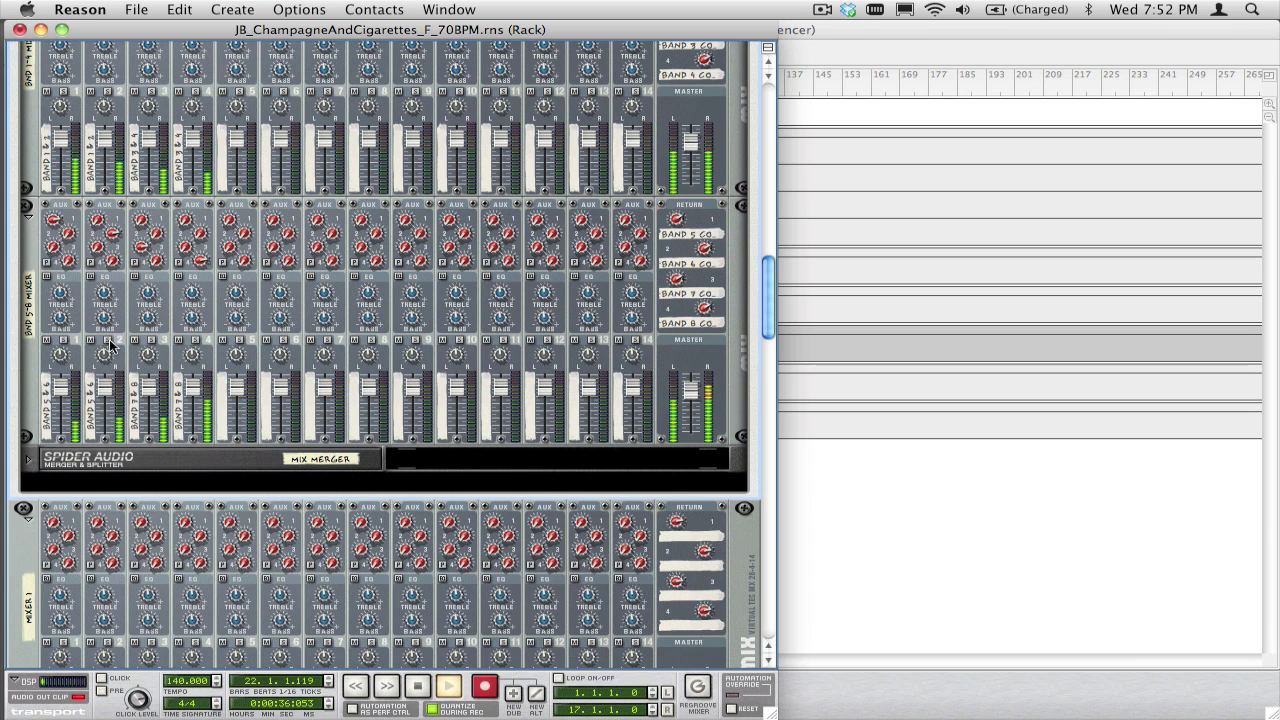
{"action": "left_click", "coordinate": [108, 342]}
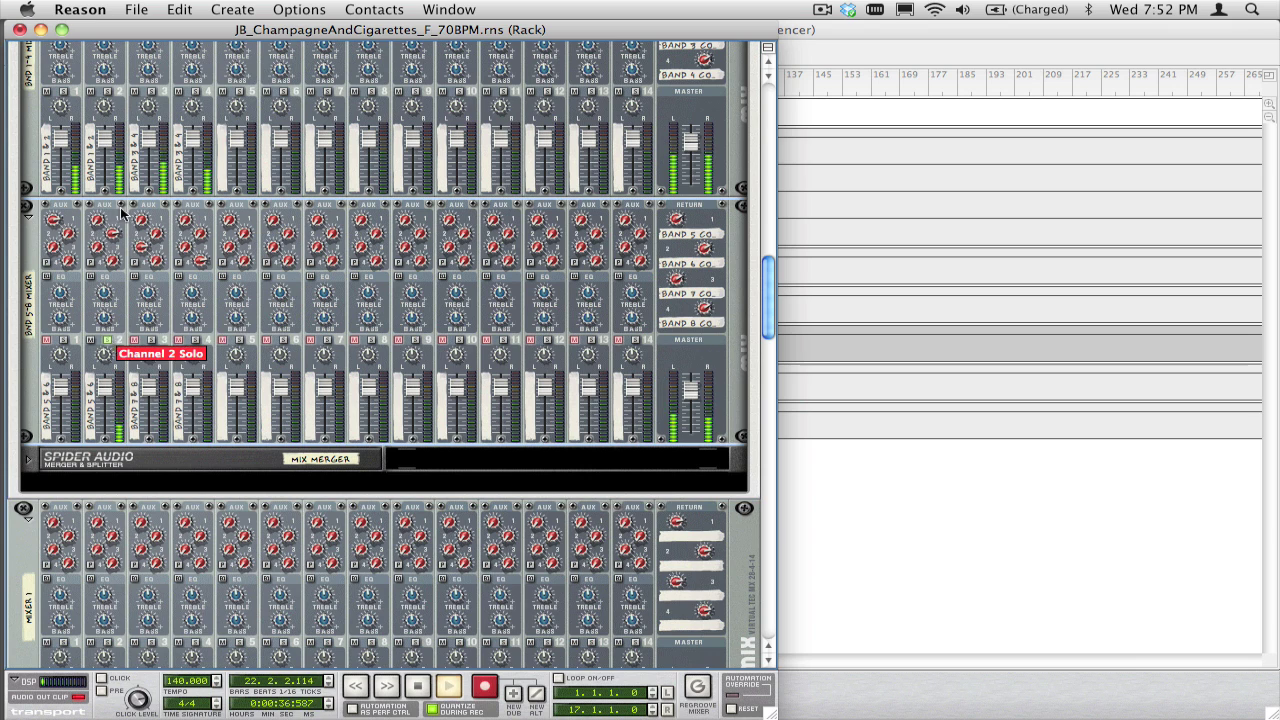
{"action": "left_click", "coordinate": [108, 95]}
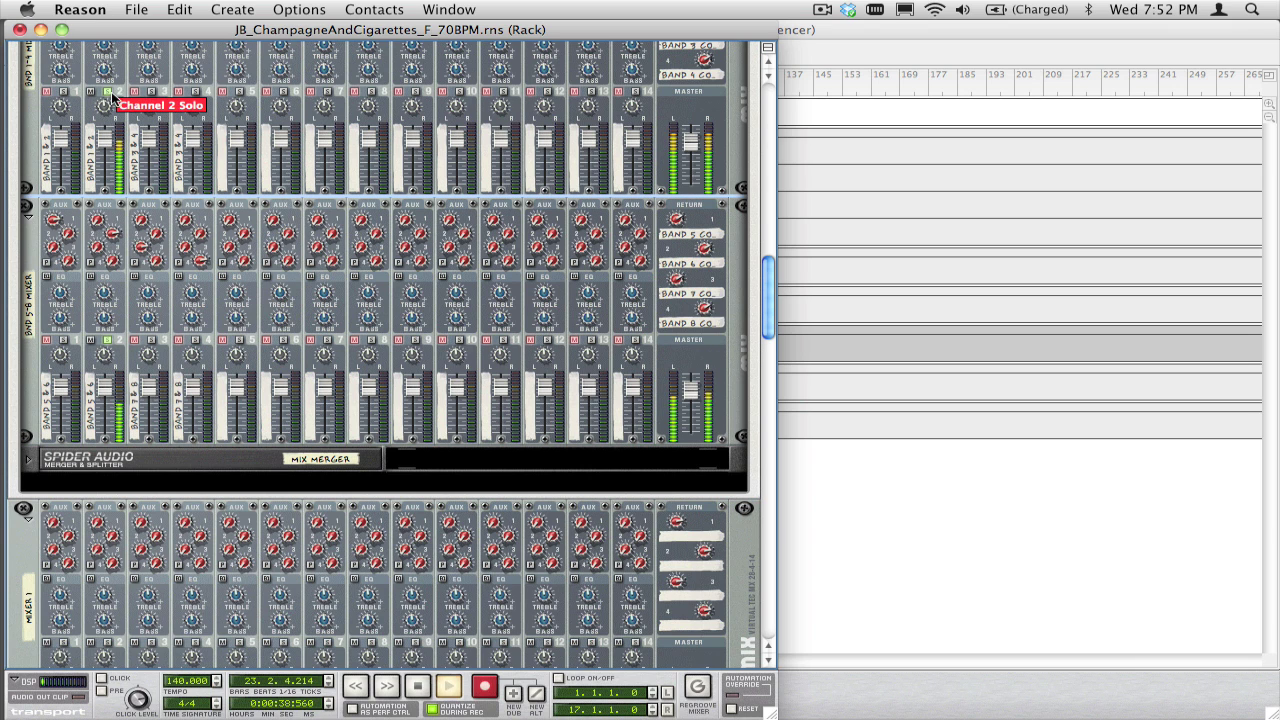
{"action": "left_click", "coordinate": [196, 95]}
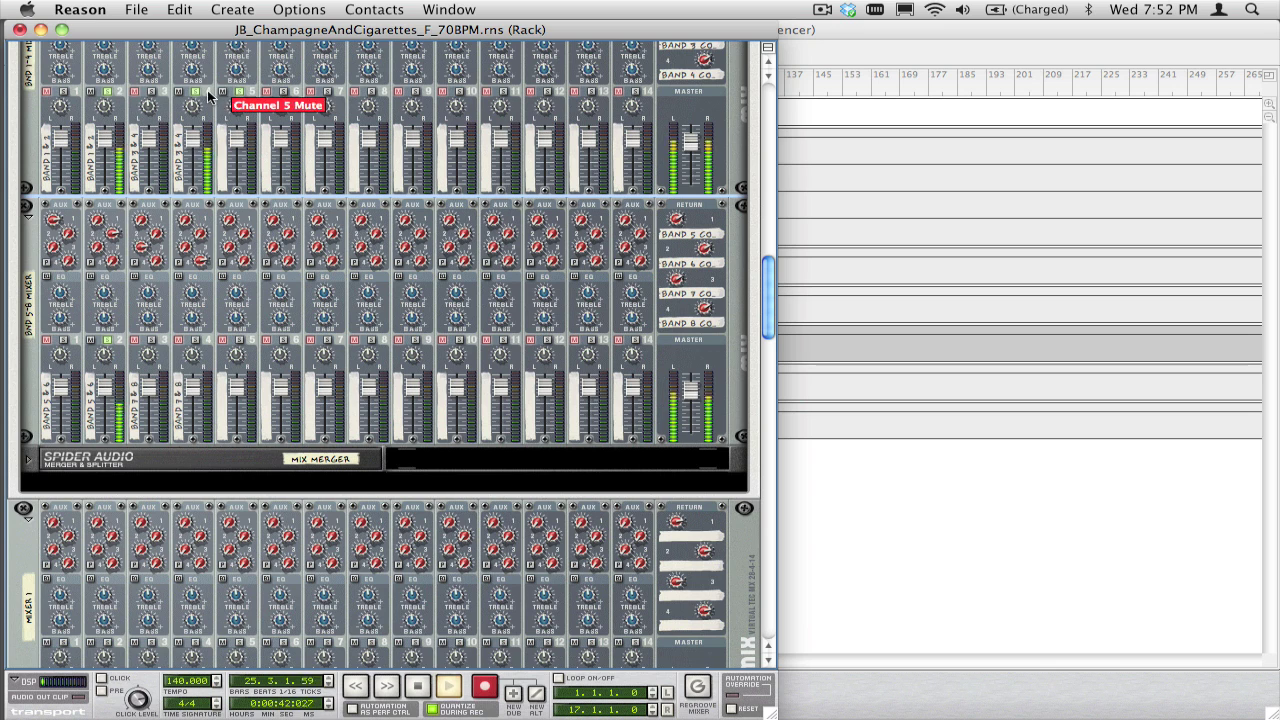
{"action": "left_click", "coordinate": [196, 95]}
{"action": "left_click", "coordinate": [108, 95]}
{"action": "left_click", "coordinate": [238, 93]}
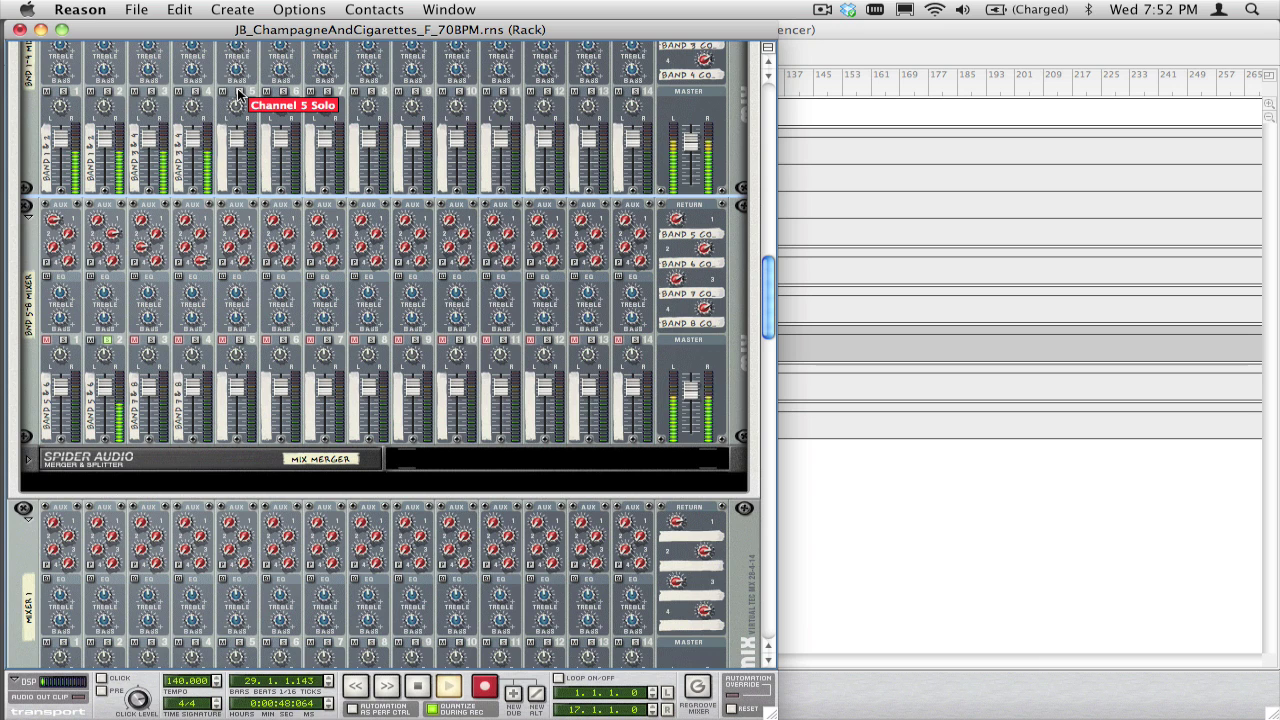
{"action": "scroll", "coordinate": [233, 259], "scroll_direction": "up", "scroll_amount": 5}
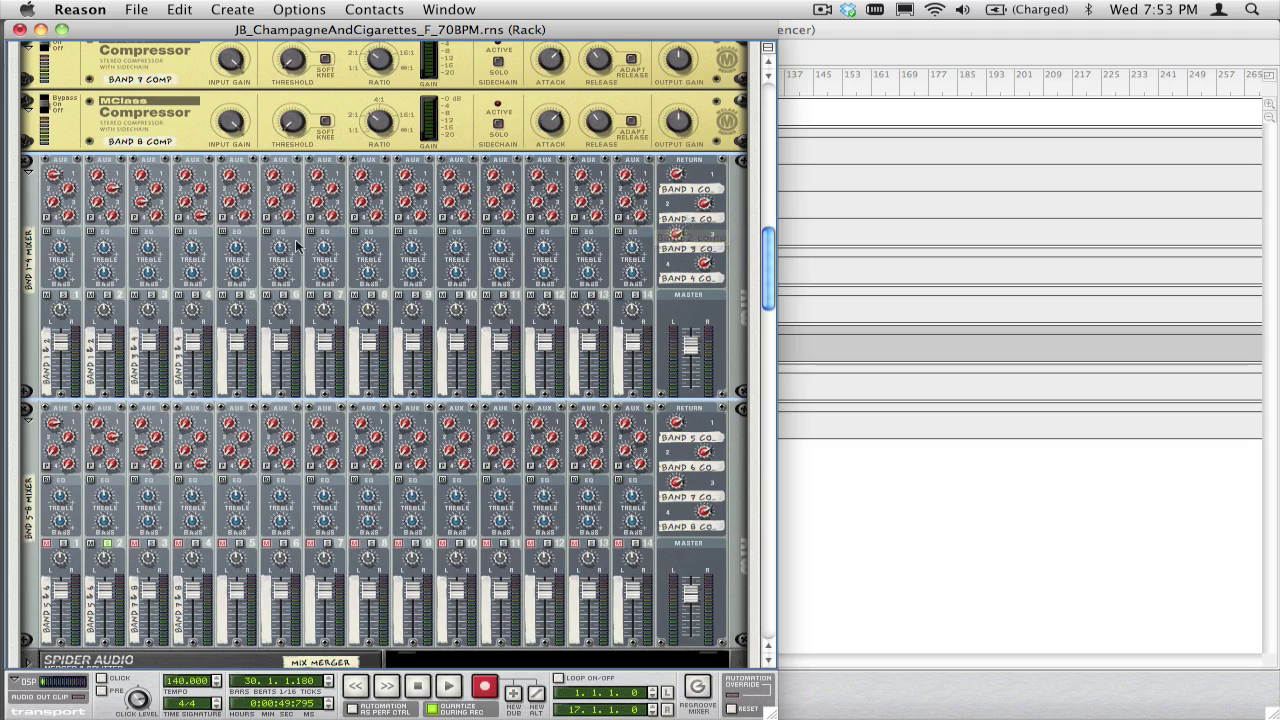
{"action": "scroll", "coordinate": [295, 239], "scroll_direction": "up", "scroll_amount": 5}
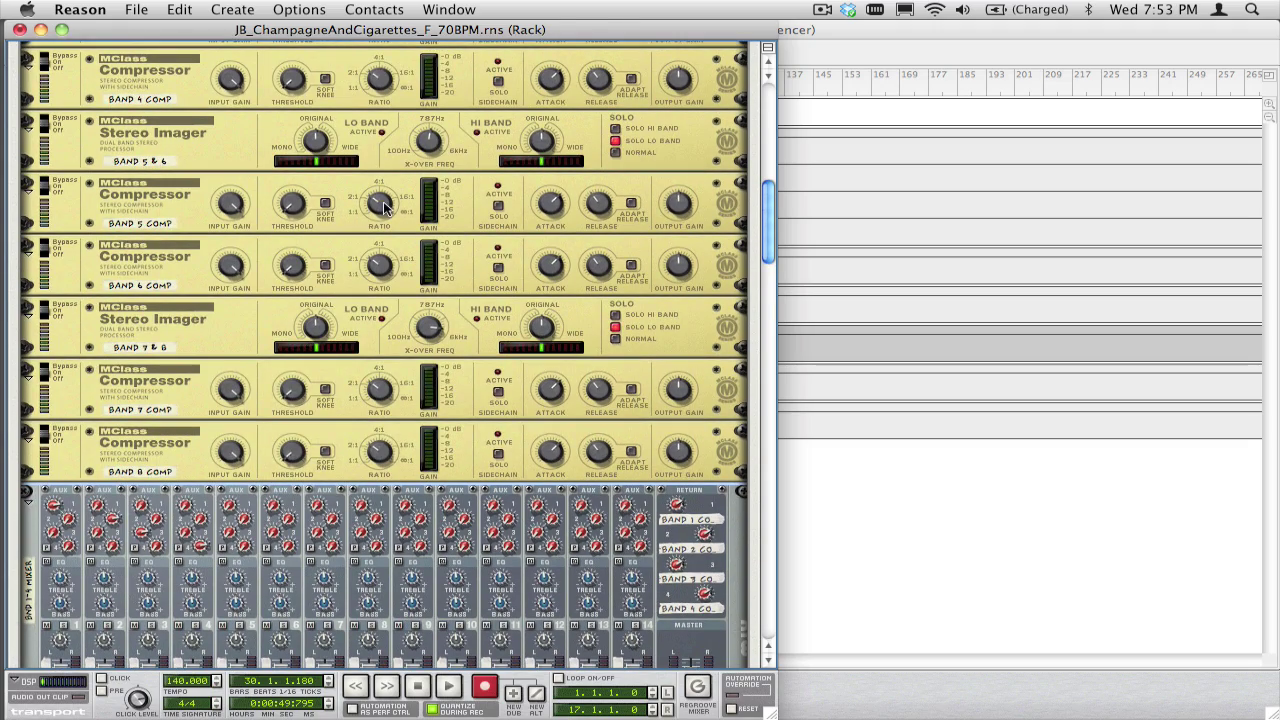
{"action": "mouse_move", "coordinate": [385, 207]}
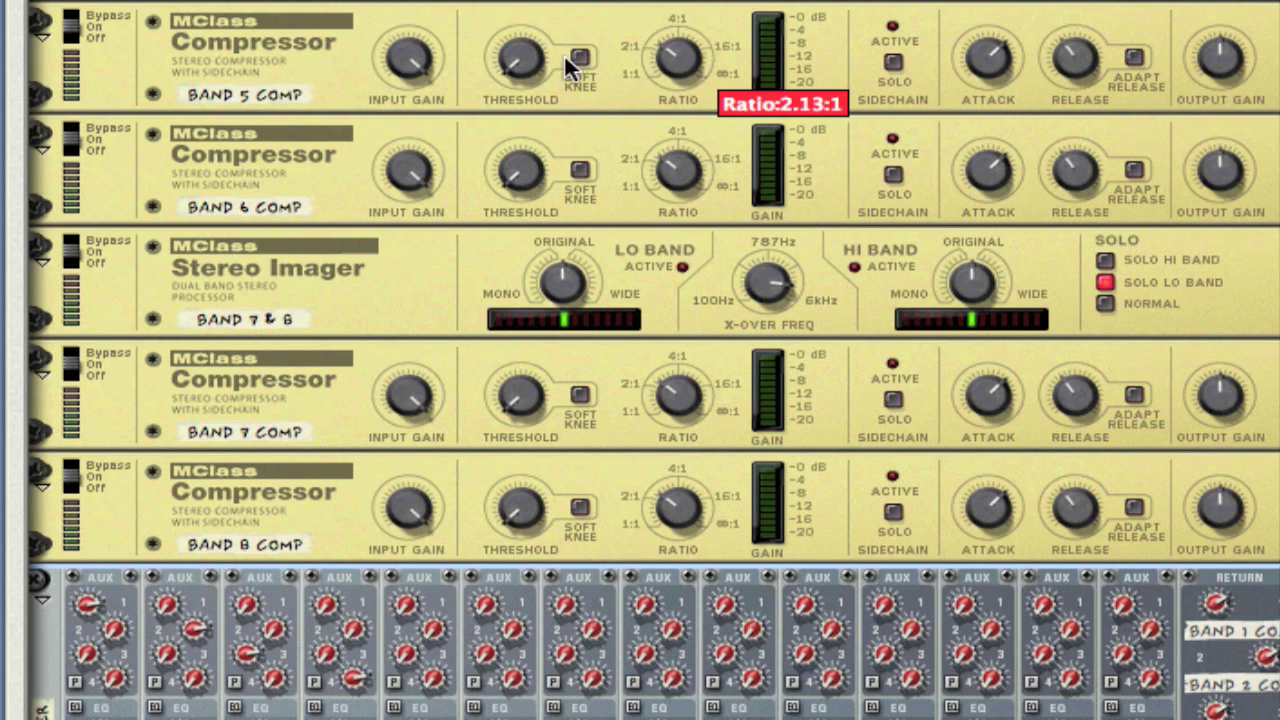
{"action": "mouse_move", "coordinate": [513, 60]}
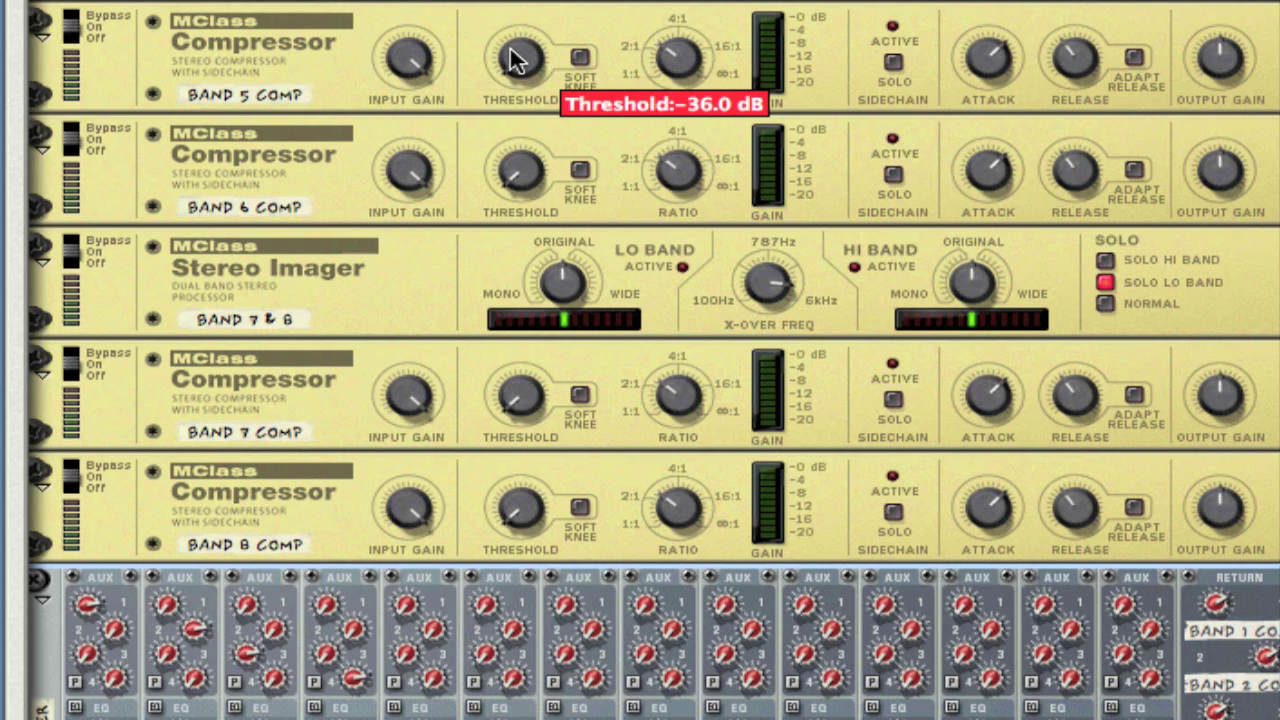
{"action": "mouse_move", "coordinate": [412, 58]}
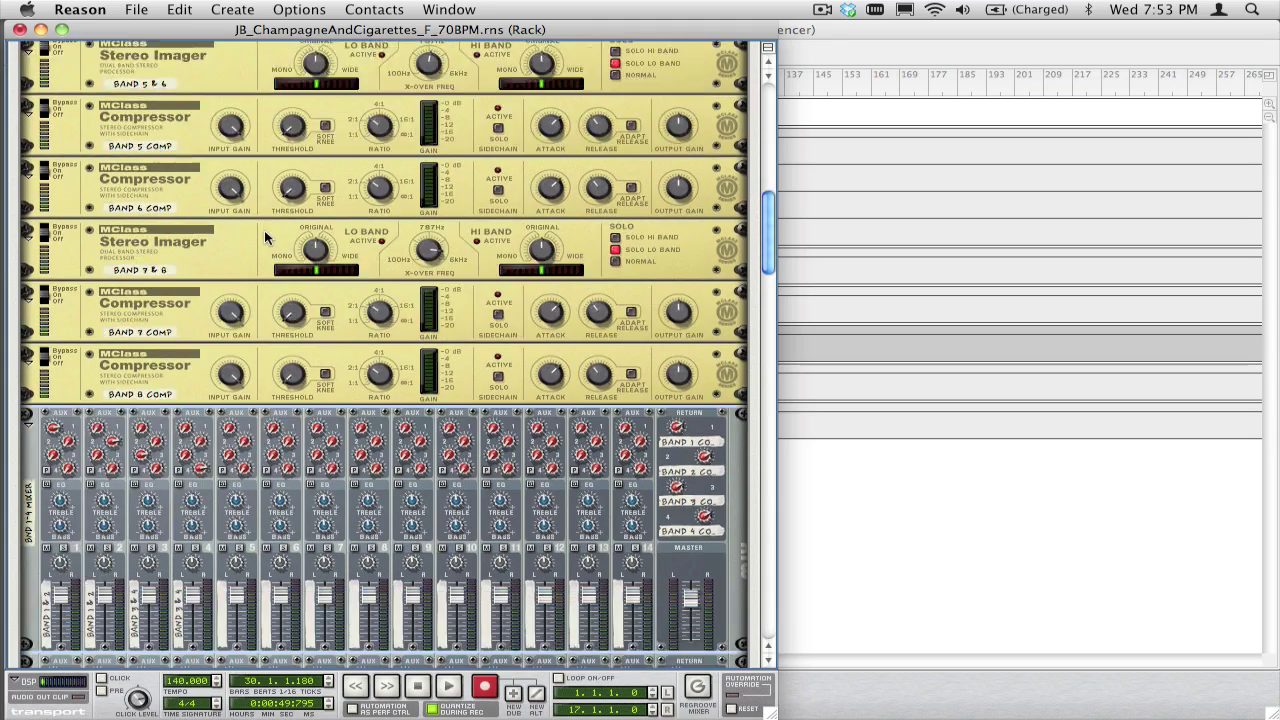
Step: Unfold the Mix Merger, check the rear cabling, then hide the combinator's internal devices
{"action": "scroll", "coordinate": [469, 105], "scroll_direction": "down", "scroll_amount": 10}
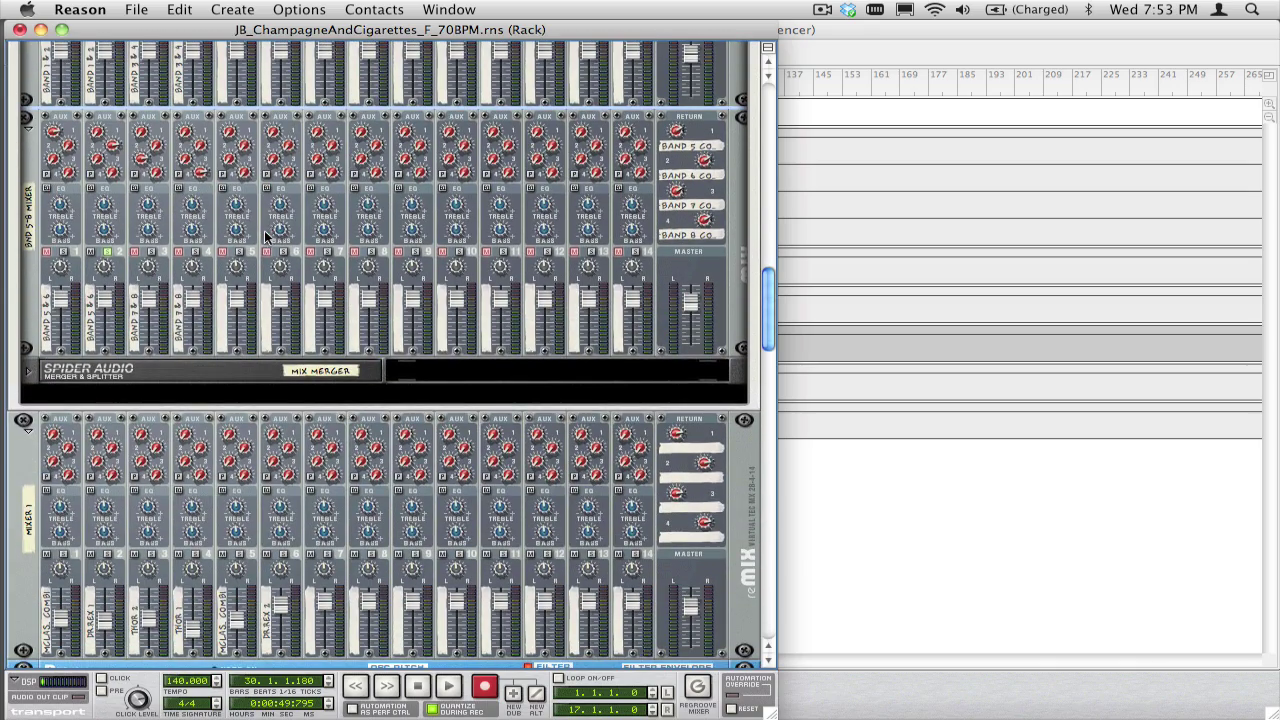
{"action": "left_click", "coordinate": [30, 371]}
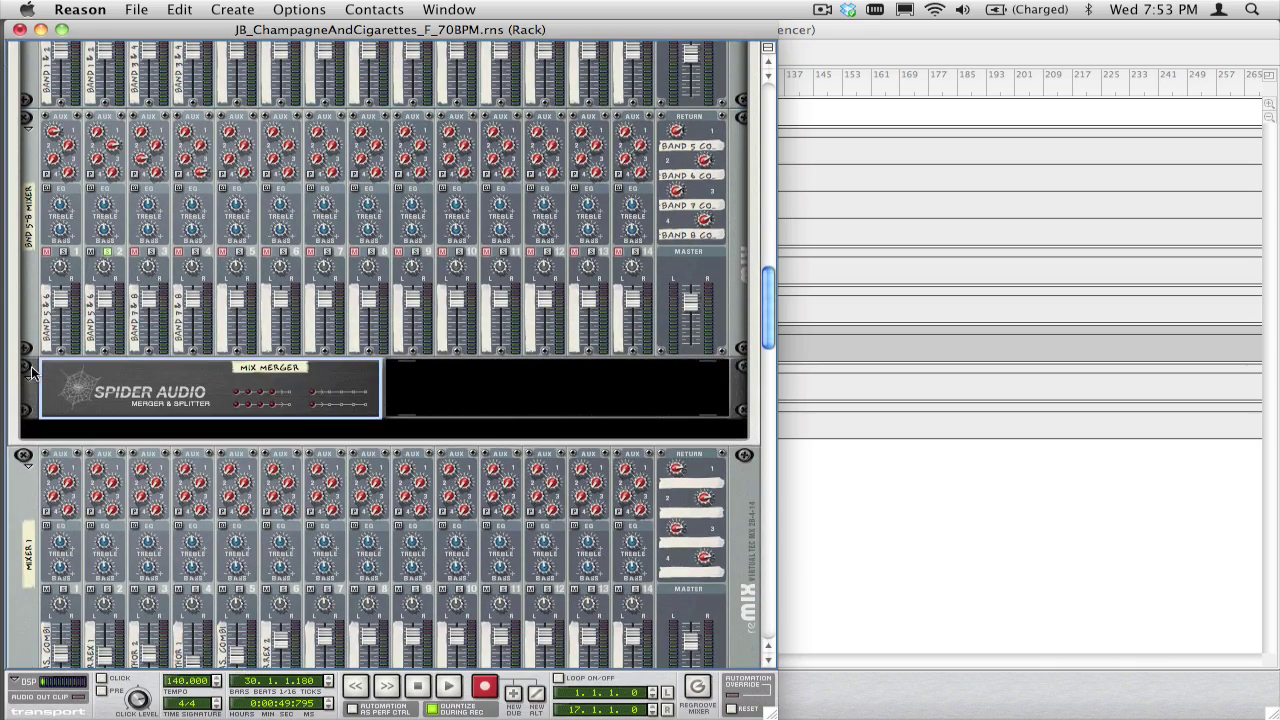
{"action": "key", "text": "Tab"}
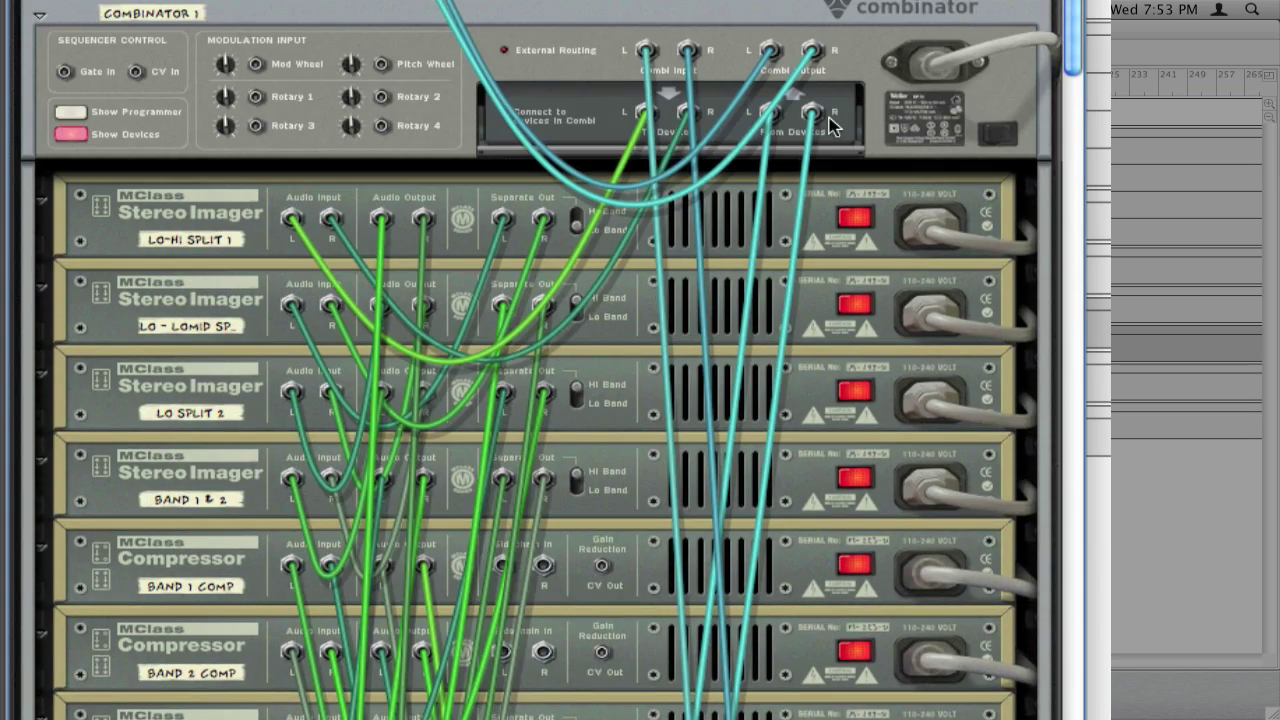
{"action": "key", "text": "Tab"}
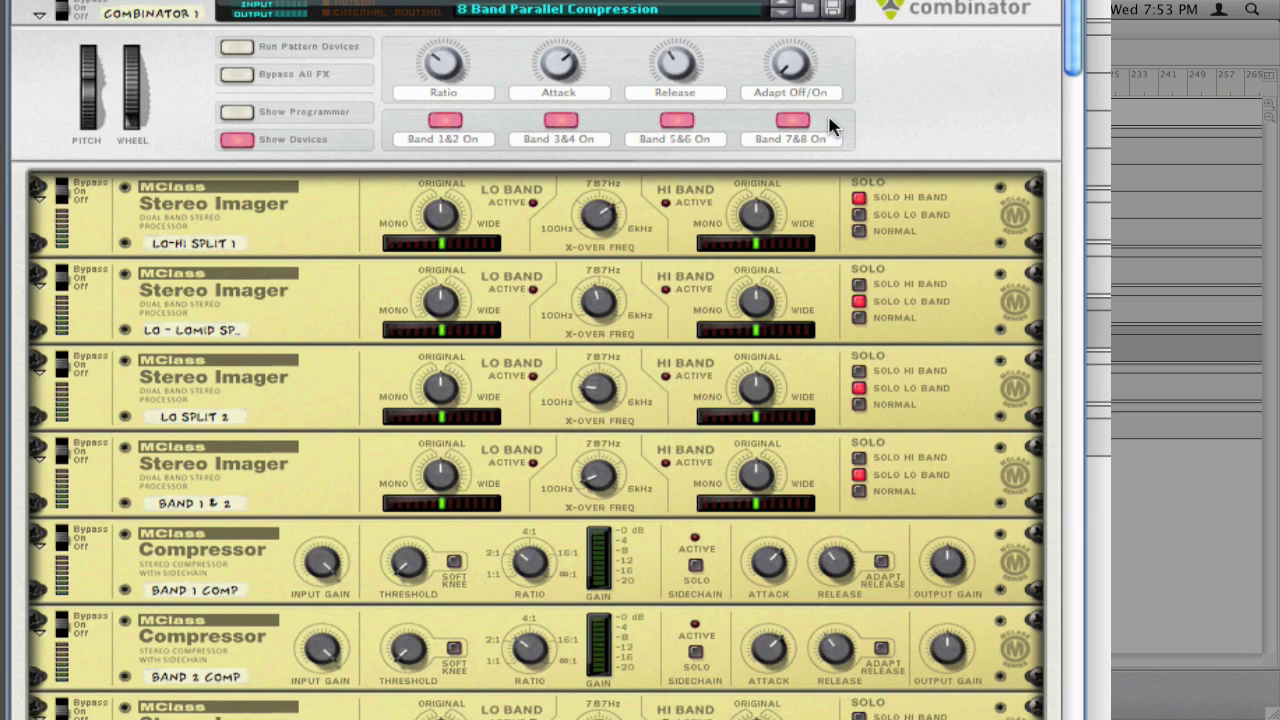
{"action": "left_click", "coordinate": [237, 139]}
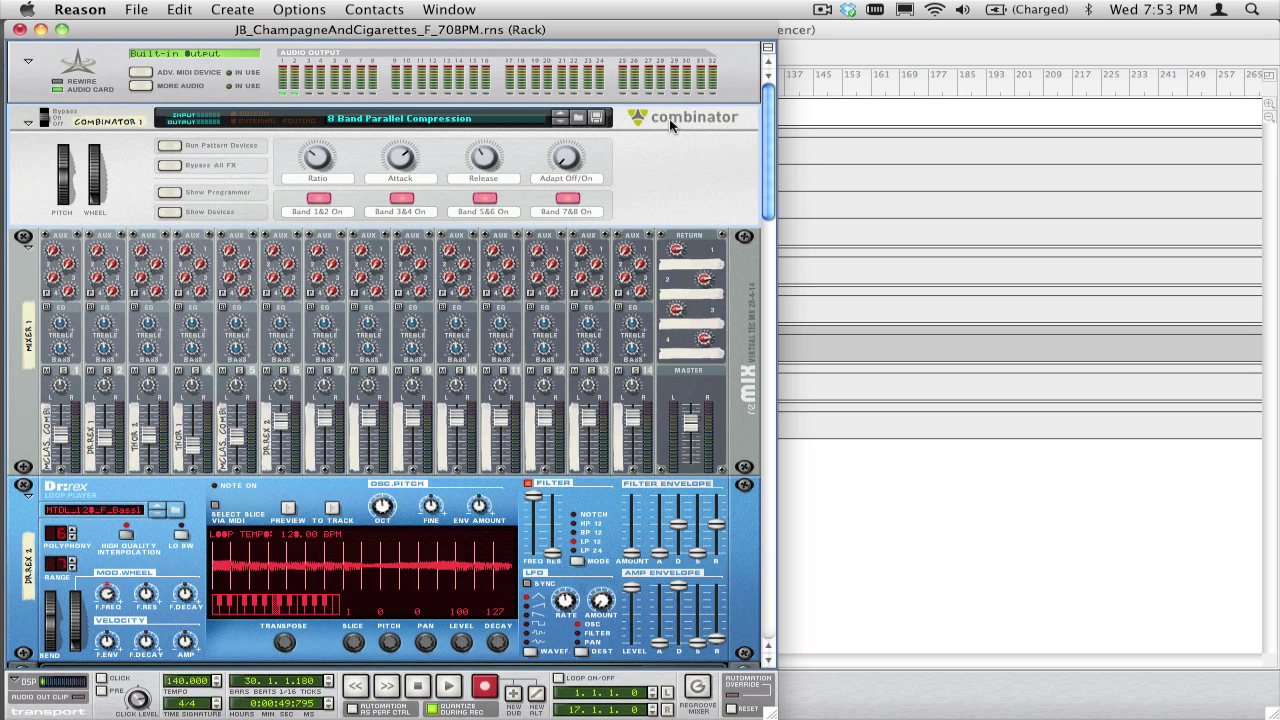
Step: Audition the loop with the master fader raised slightly, then stop playback
{"action": "key", "text": "space"}
{"action": "mouse_move", "coordinate": [693, 425]}
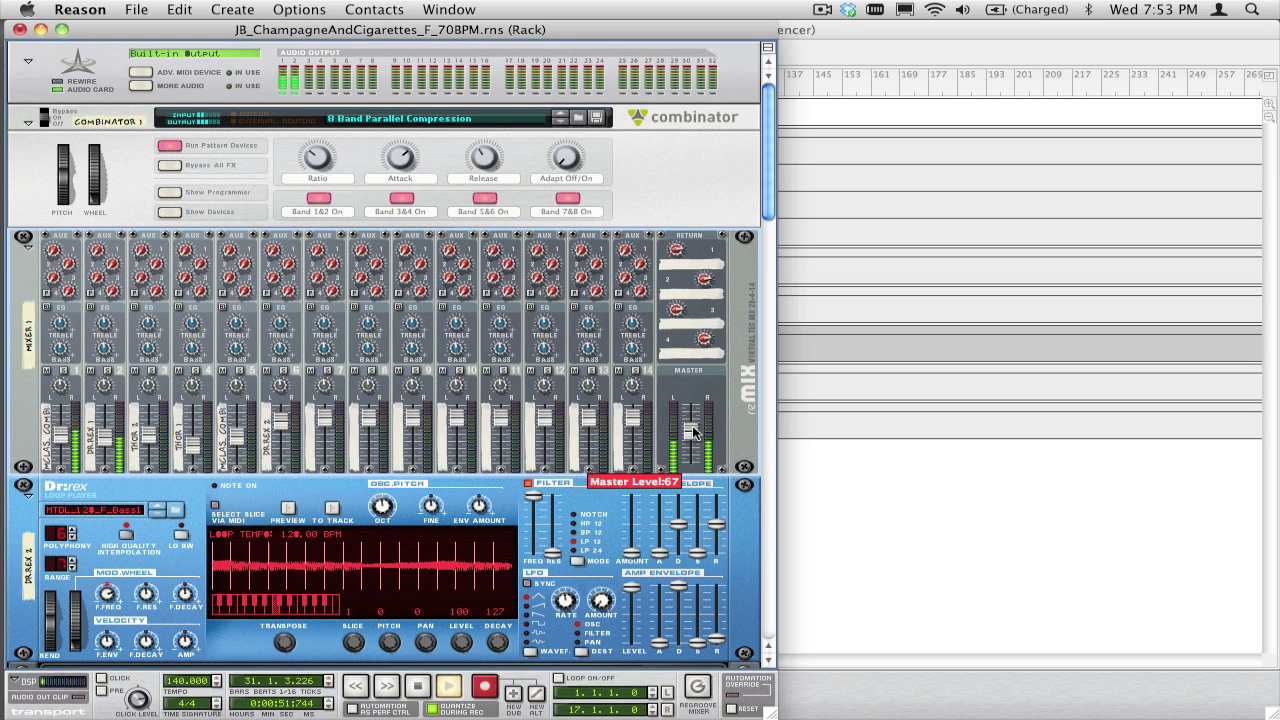
{"action": "left_click_drag", "start_coordinate": [694, 432], "coordinate": [693, 425]}
{"action": "key", "text": "space"}
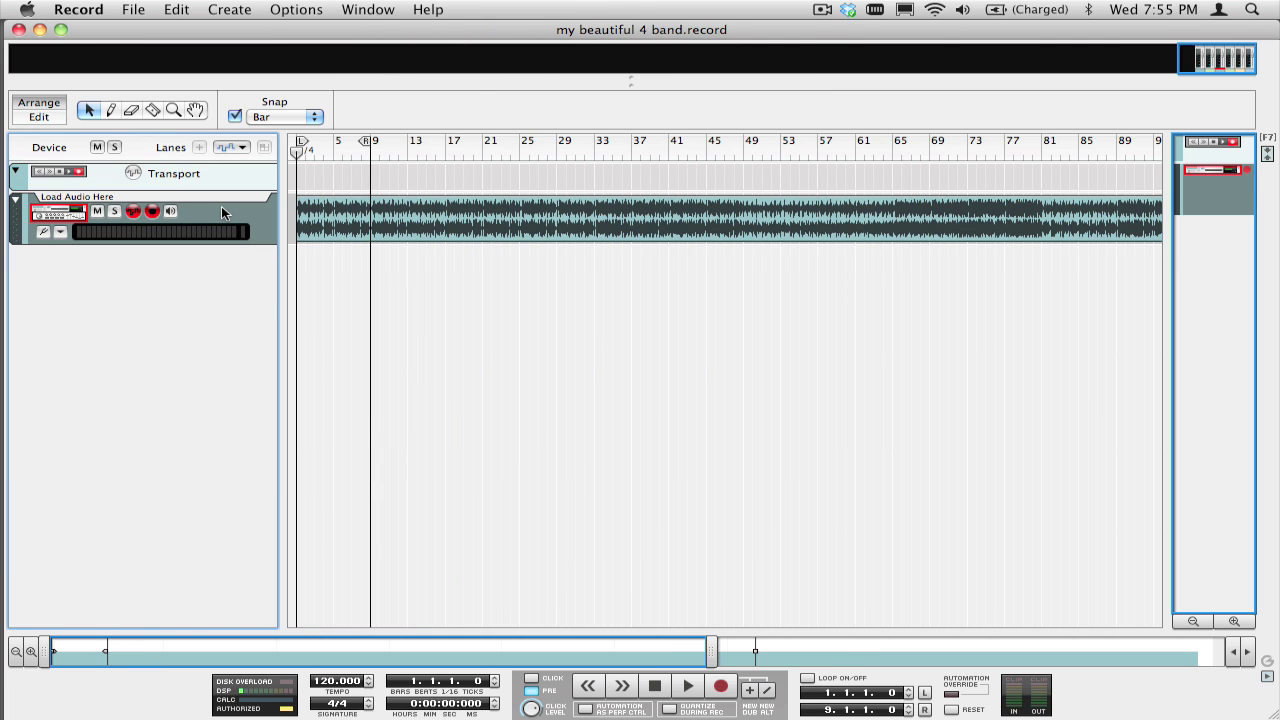
Step: Show Record's rack rear and trace cables from the Audio Track and LF/HF Split imager
{"action": "key", "text": "F6"}
{"action": "key", "text": "Tab"}
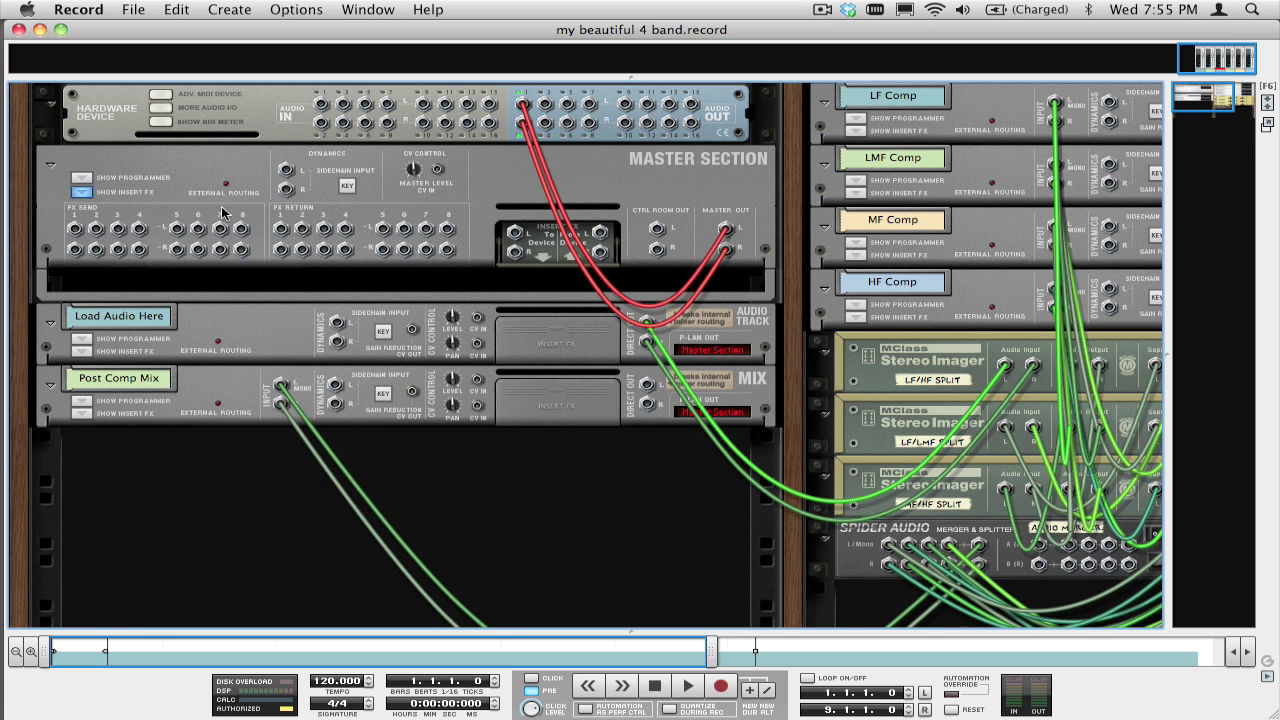
{"action": "left_click", "coordinate": [655, 340]}
{"action": "scroll", "coordinate": [655, 340], "scroll_direction": "right", "scroll_amount": 5}
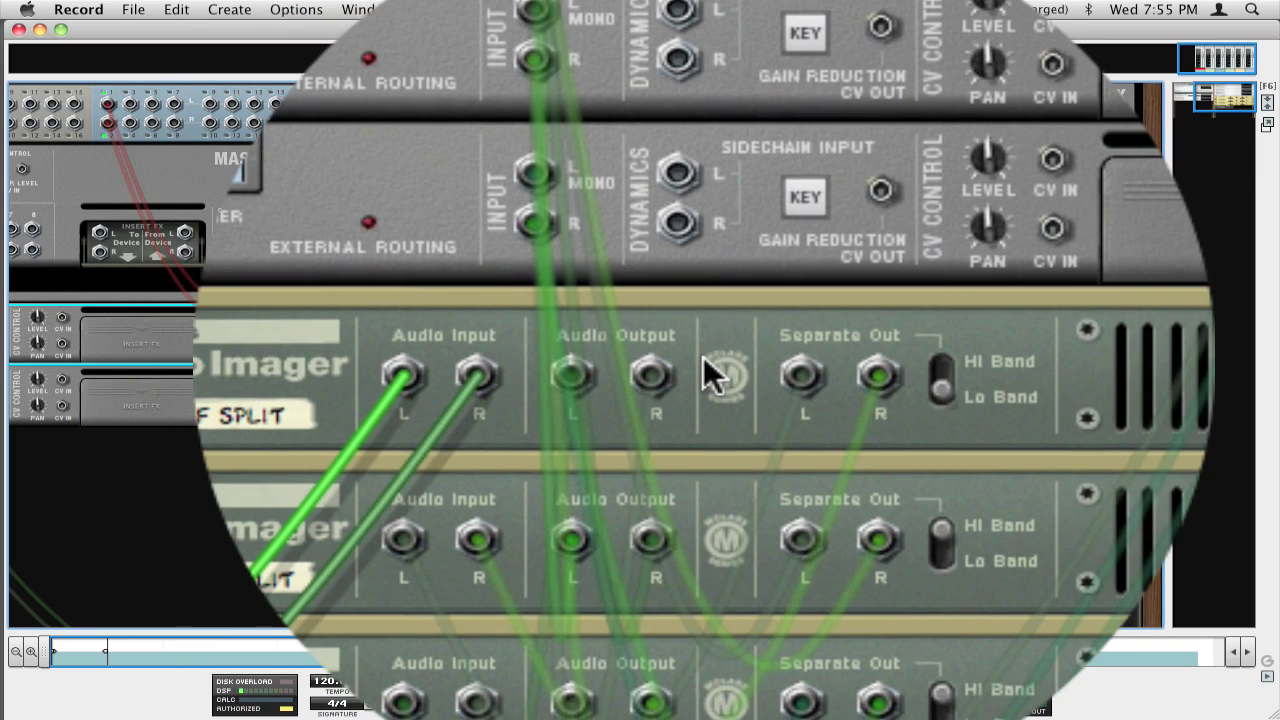
{"action": "left_click", "coordinate": [704, 362]}
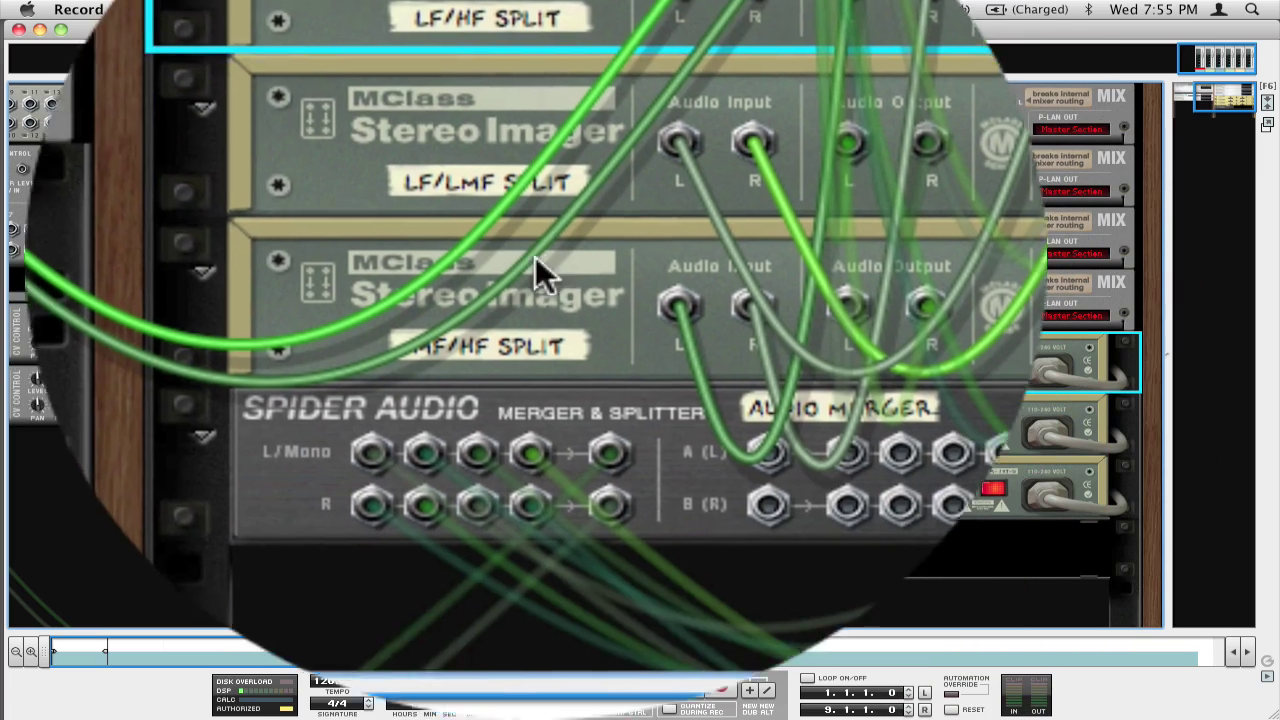
{"action": "key", "text": "Tab"}
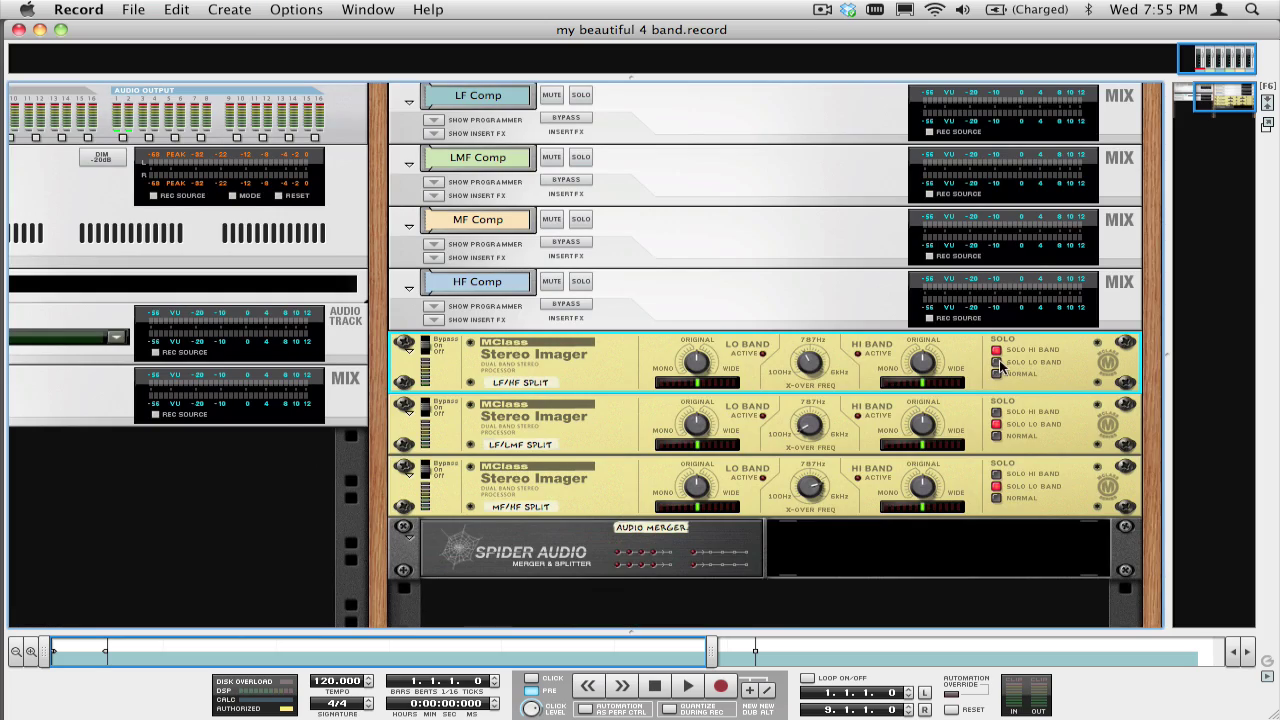
{"action": "key", "text": "Tab"}
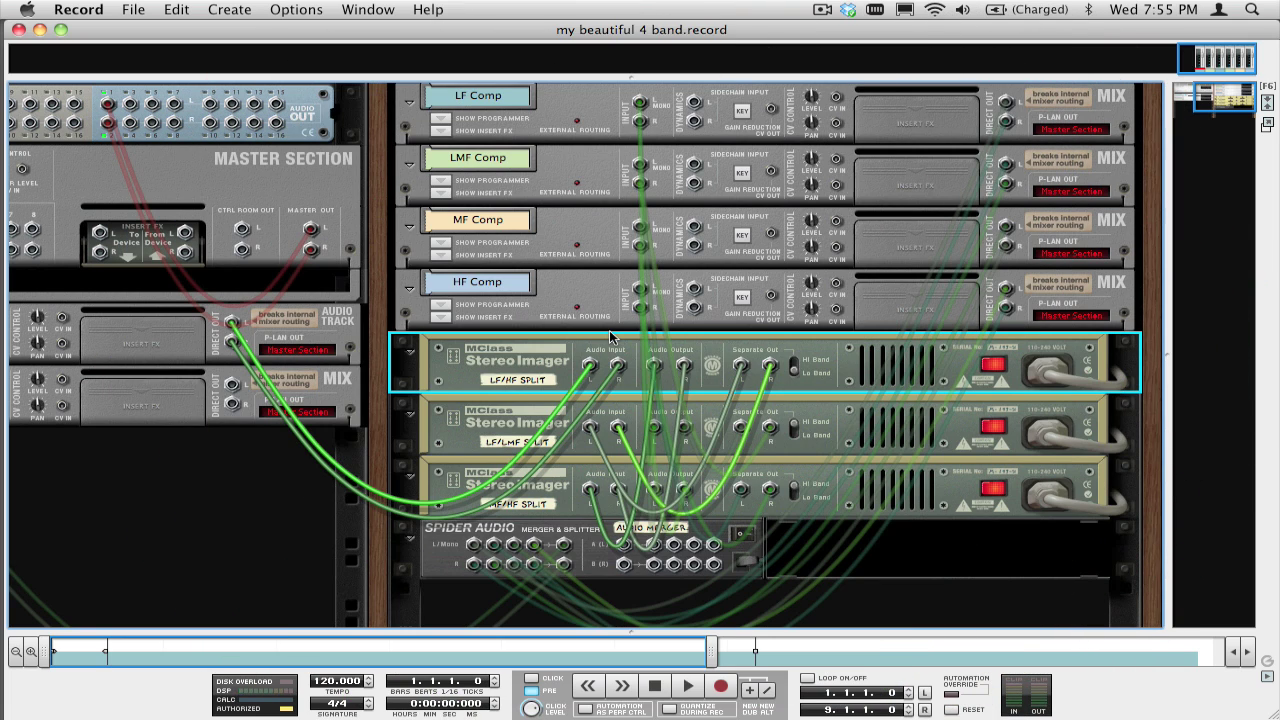
{"action": "key", "text": "Tab"}
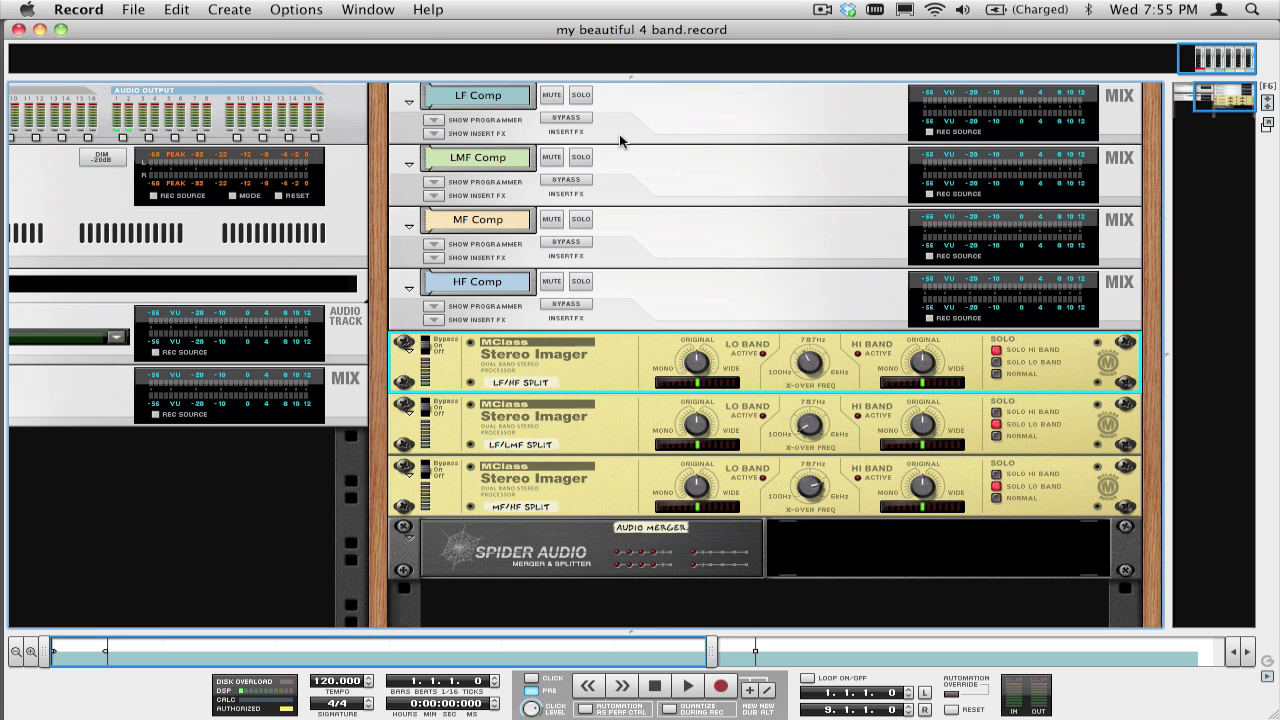
{"action": "key", "text": "Tab"}
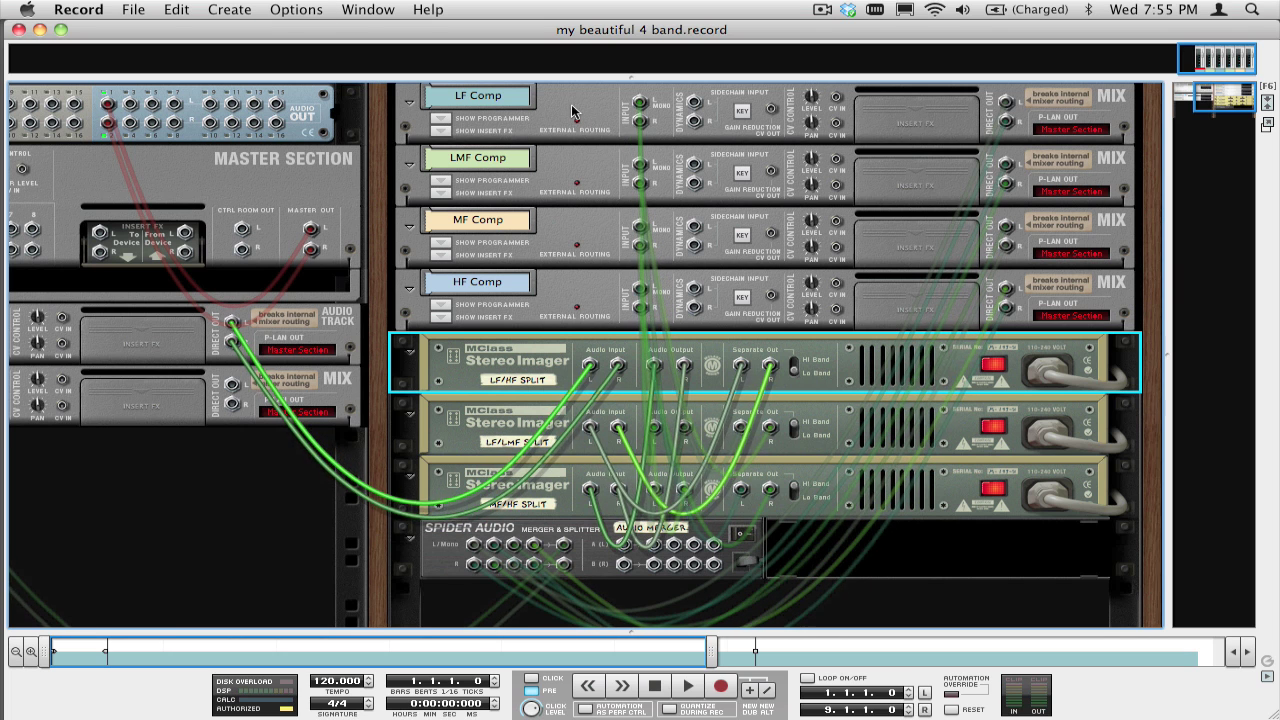
{"action": "left_click", "coordinate": [568, 109]}
{"action": "left_click", "coordinate": [568, 179]}
{"action": "left_click", "coordinate": [569, 243]}
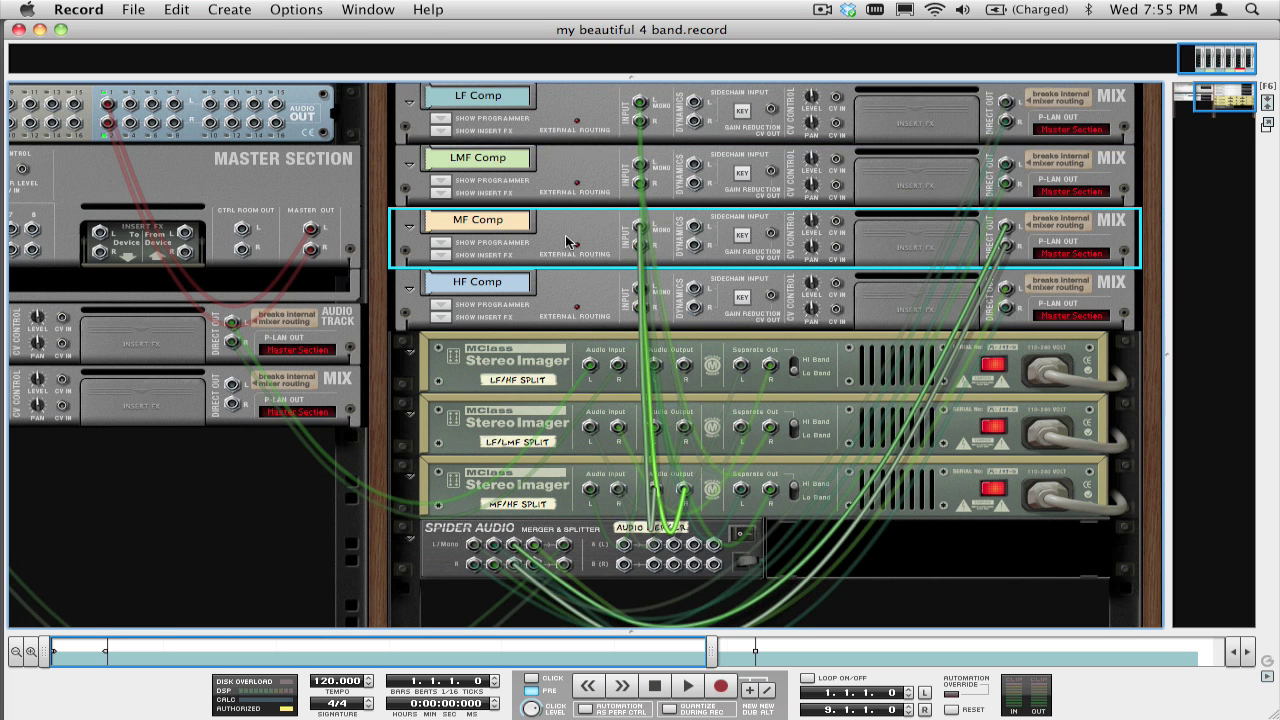
{"action": "left_click", "coordinate": [575, 313]}
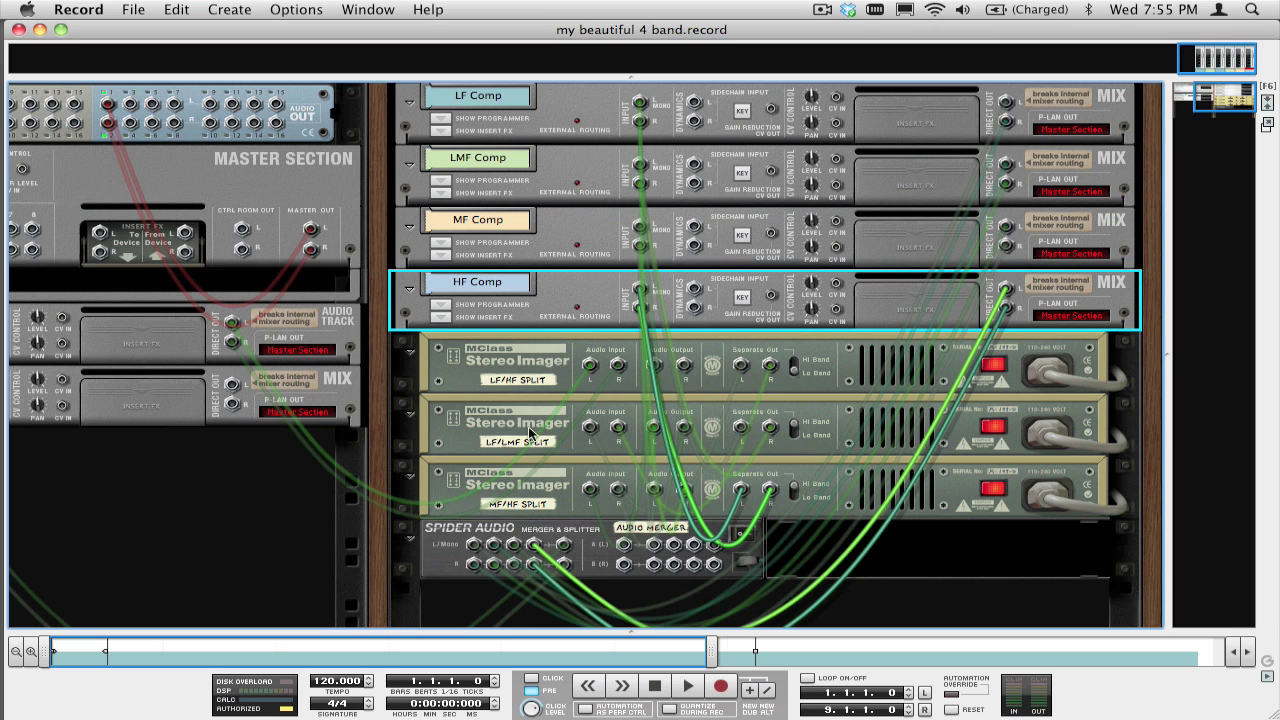
{"action": "left_click", "coordinate": [583, 531]}
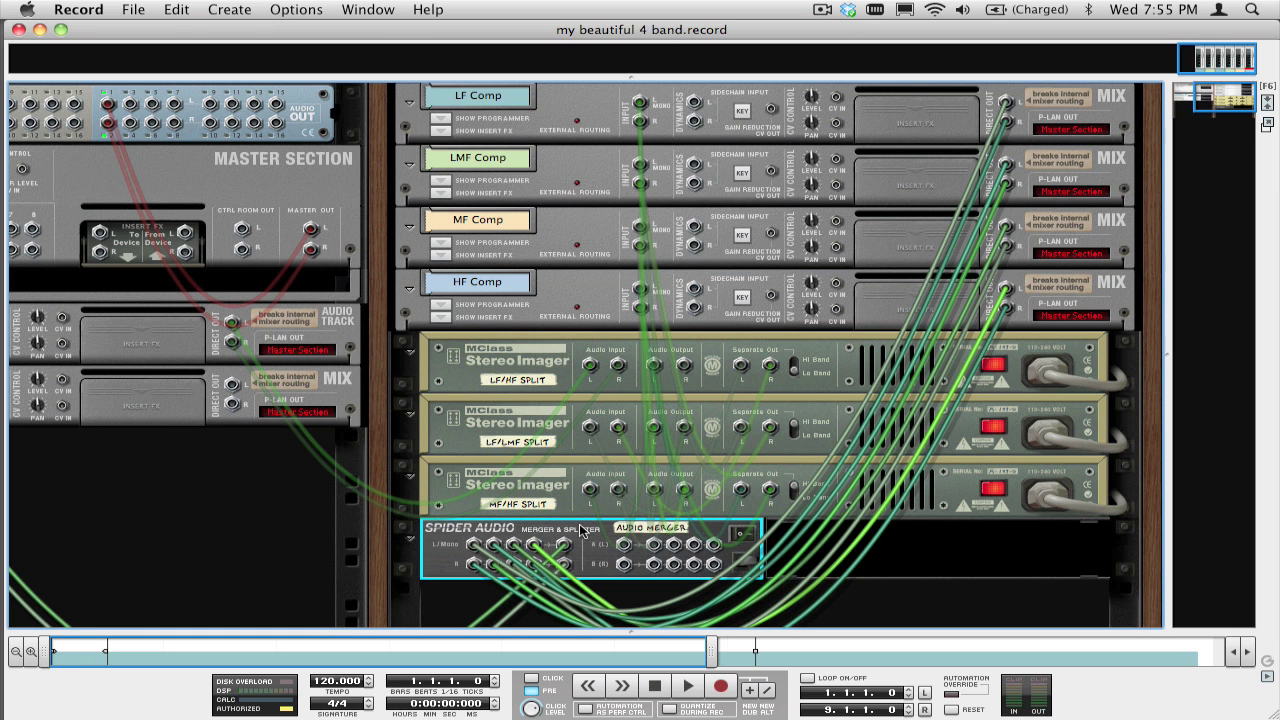
{"action": "scroll", "coordinate": [583, 531], "scroll_direction": "left", "scroll_amount": 10}
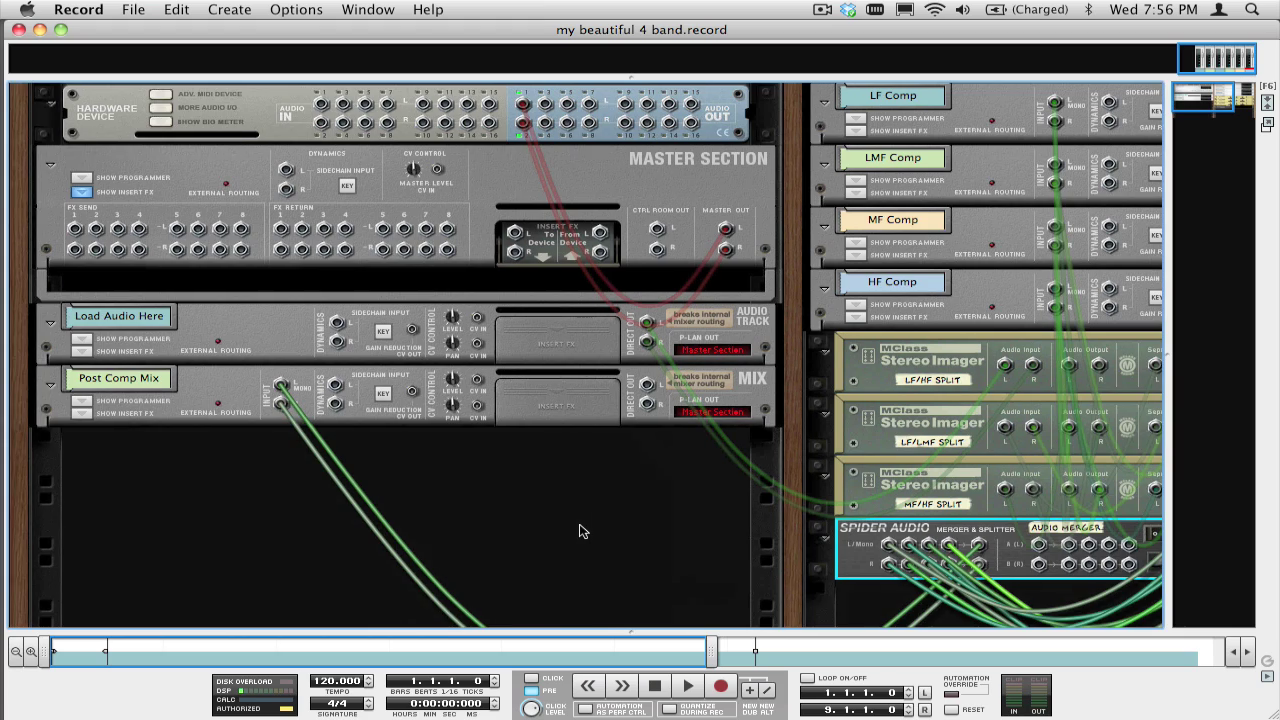
Step: Scroll the rear rack and select the Post Comp Mix channel to trace its input
{"action": "scroll", "coordinate": [583, 531], "scroll_direction": "right", "scroll_amount": 10}
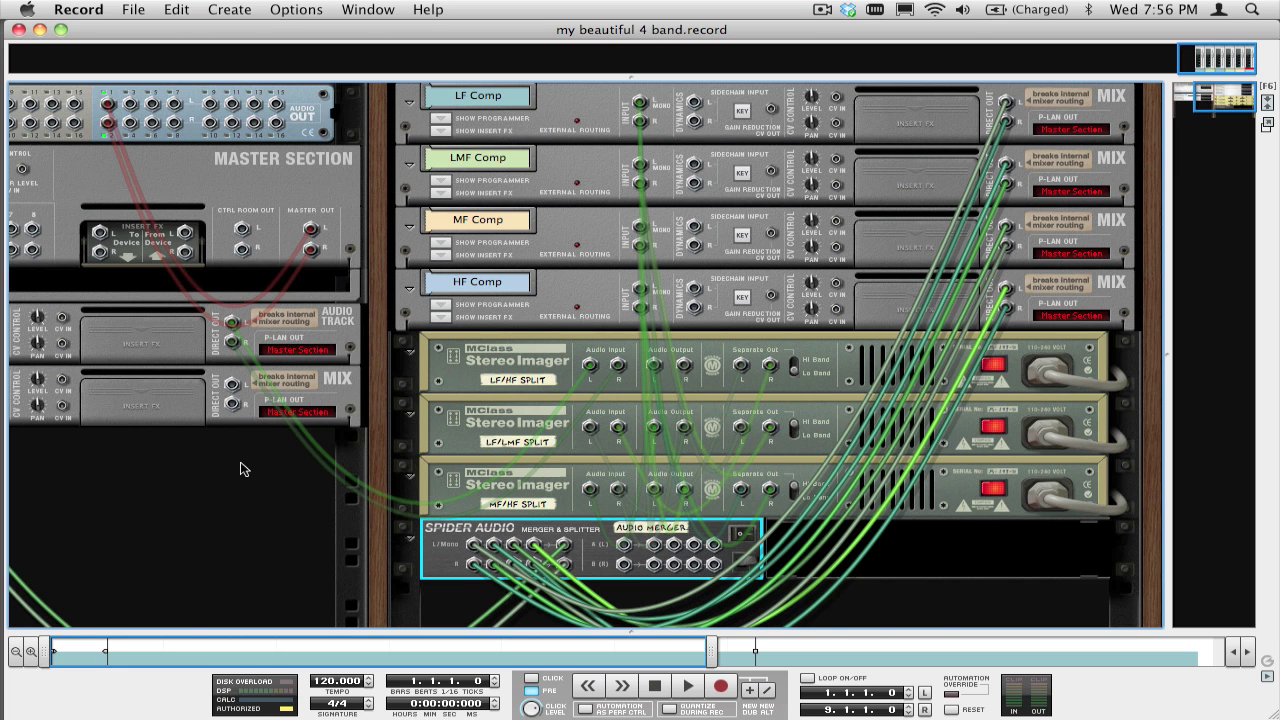
{"action": "scroll", "coordinate": [240, 468], "scroll_direction": "left", "scroll_amount": 5}
{"action": "left_click", "coordinate": [199, 348]}
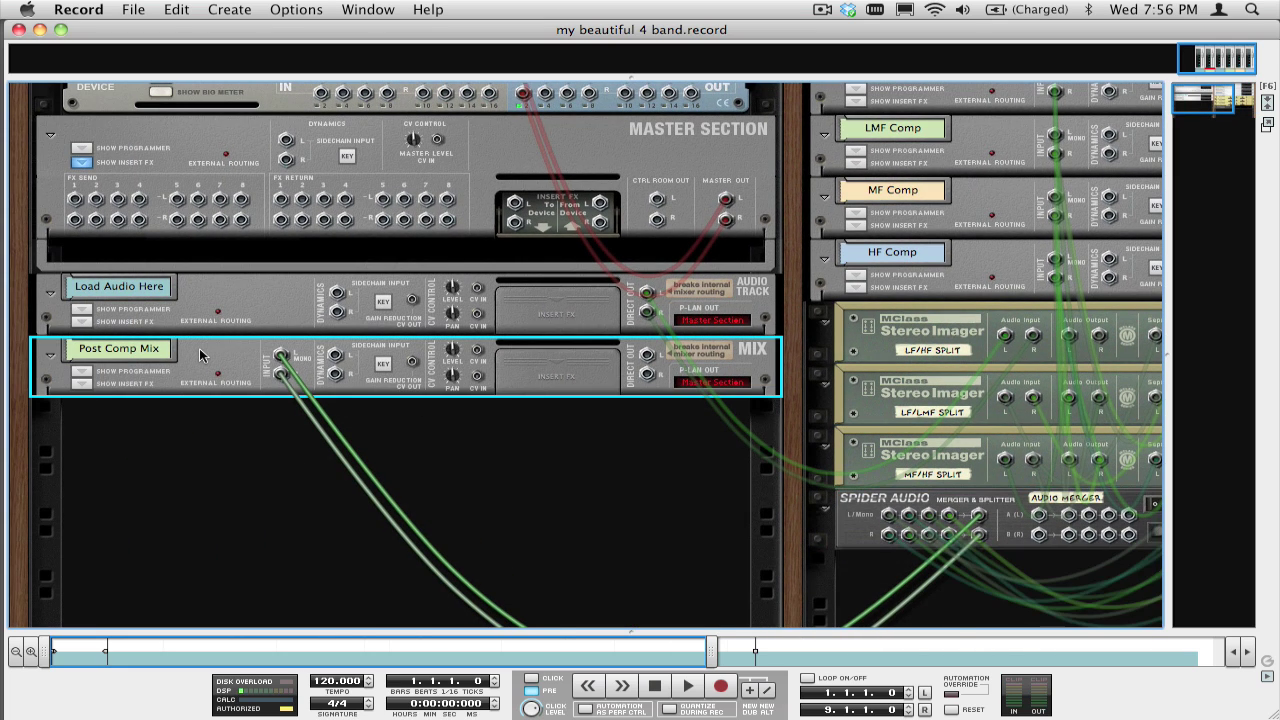
Step: Return the rack to its front panels and switch to the Main Mixer with F5
{"action": "key", "text": "Tab"}
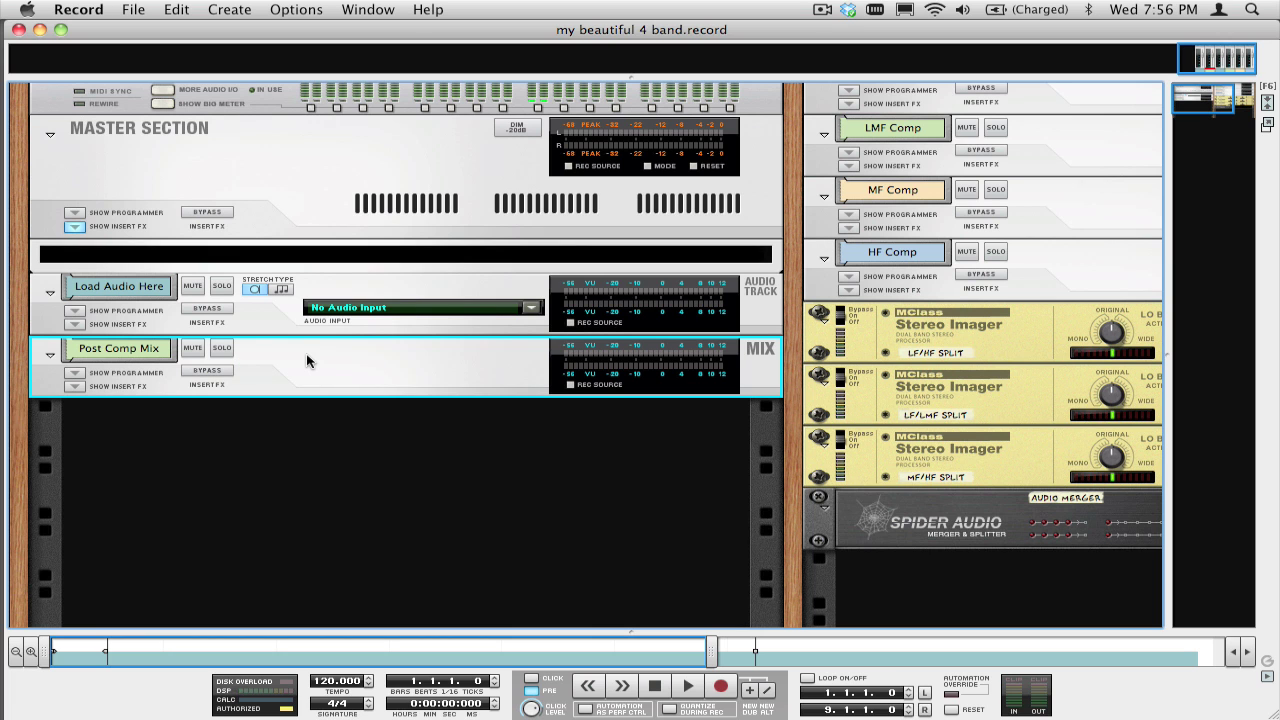
{"action": "key", "text": "Tab"}
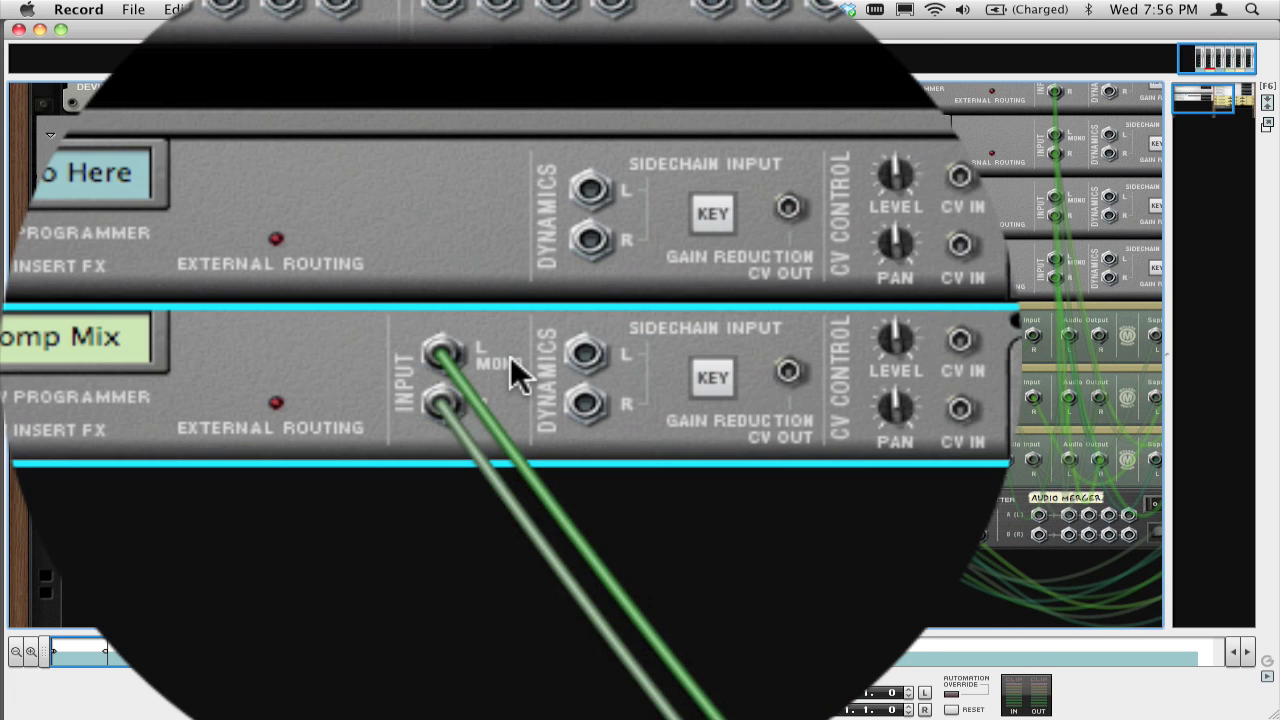
{"action": "key", "text": "Tab"}
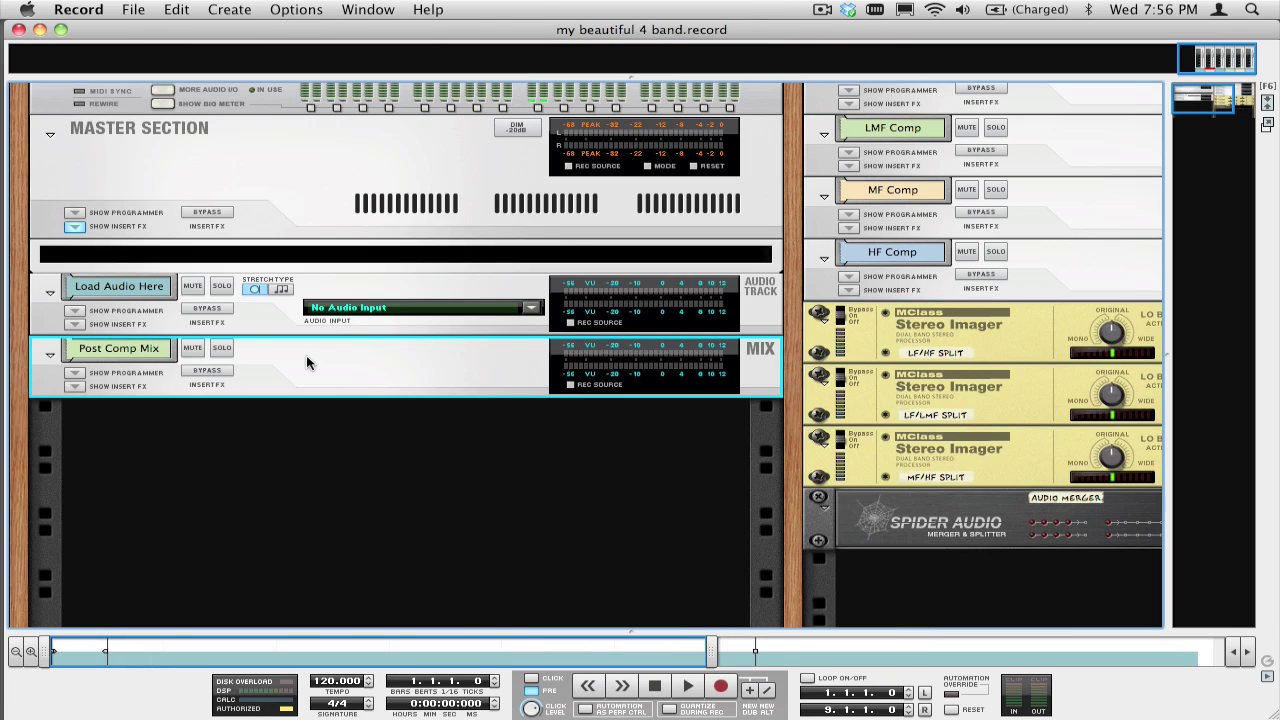
{"action": "key", "text": "F5"}
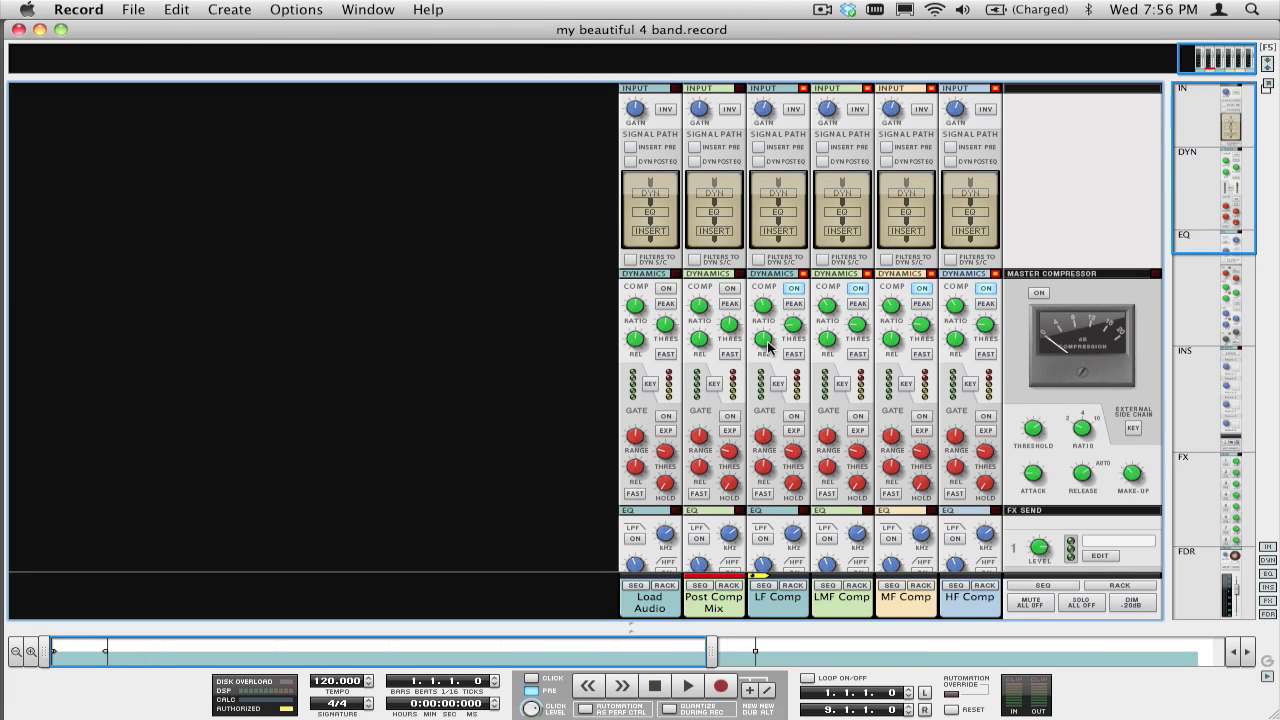
Step: Play the song and A/B the LF and LMF Comp compressors, leaving LF Comp on
{"action": "scroll", "coordinate": [768, 345], "scroll_direction": "down", "scroll_amount": 10}
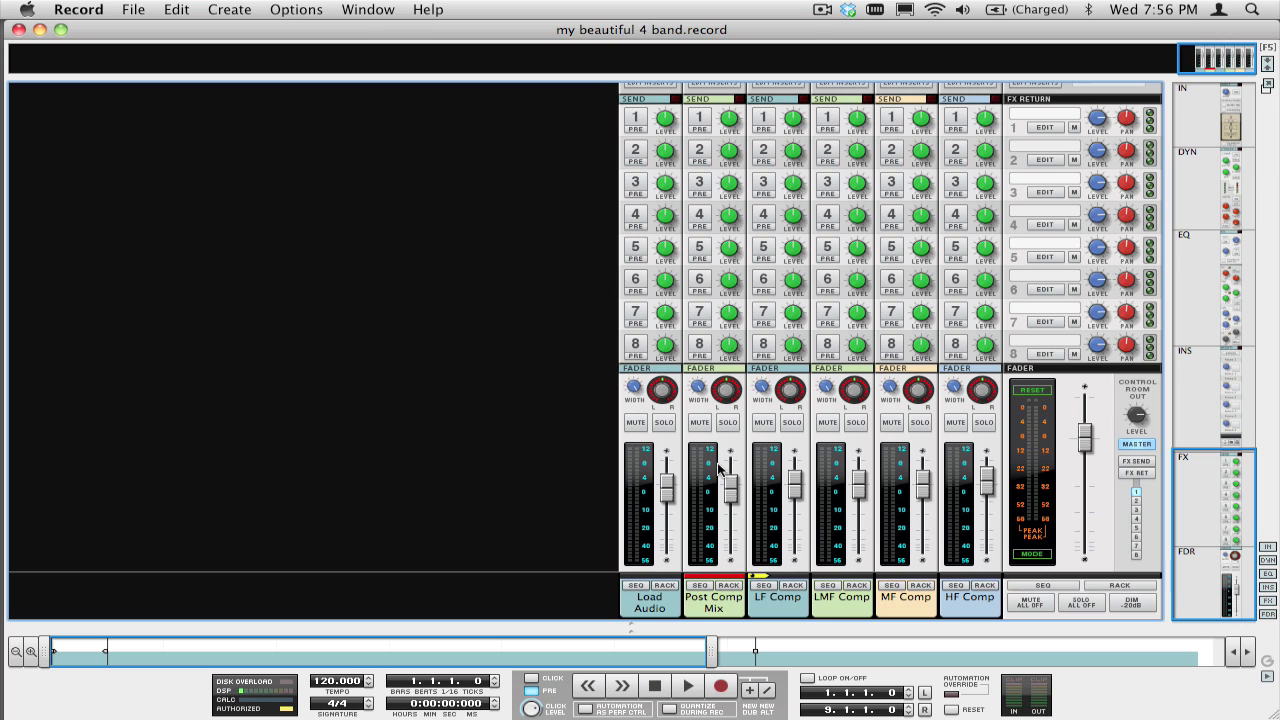
{"action": "scroll", "coordinate": [718, 470], "scroll_direction": "up", "scroll_amount": 1}
{"action": "scroll", "coordinate": [718, 470], "scroll_direction": "up", "scroll_amount": 8}
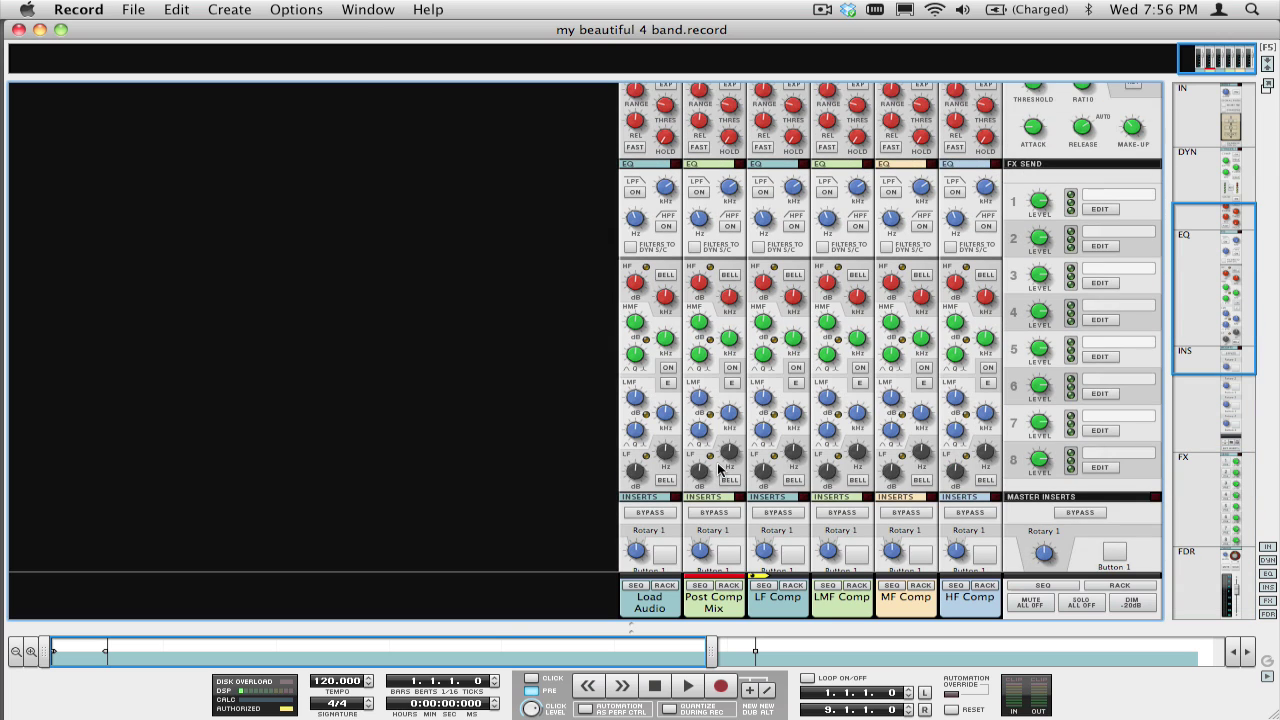
{"action": "scroll", "coordinate": [718, 470], "scroll_direction": "up", "scroll_amount": 3}
{"action": "key", "text": "space"}
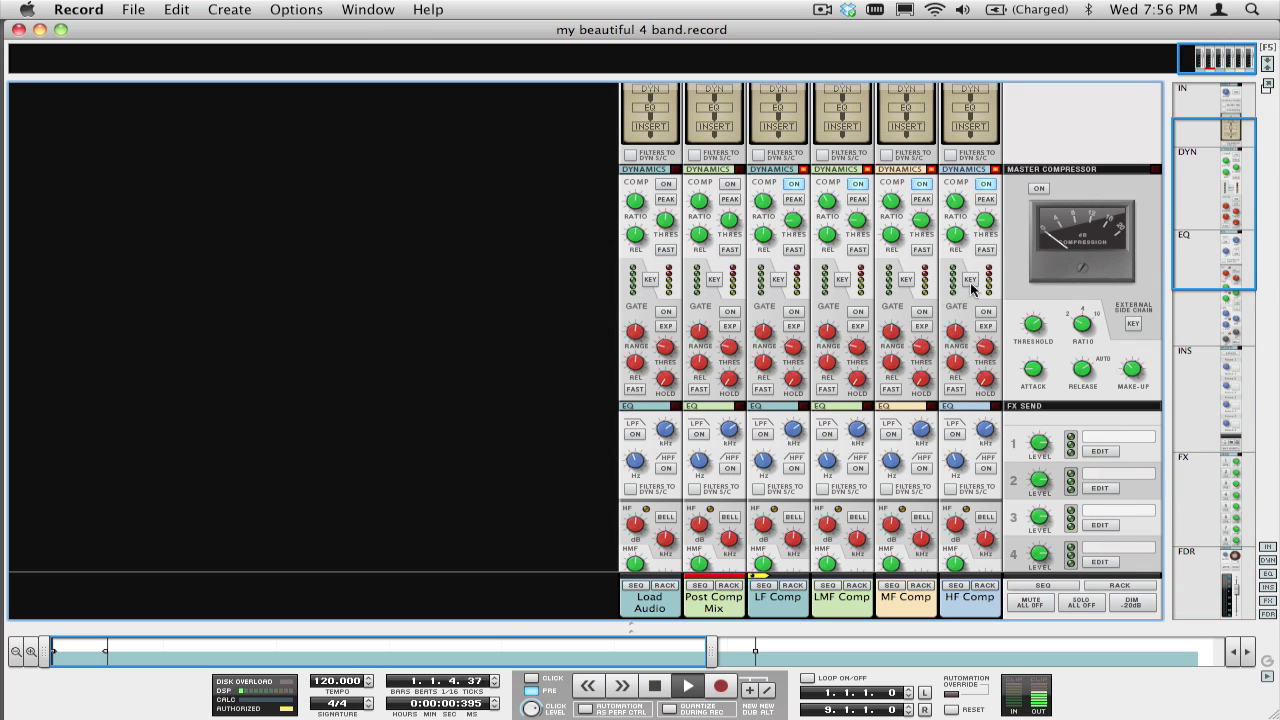
{"action": "left_click", "coordinate": [795, 183]}
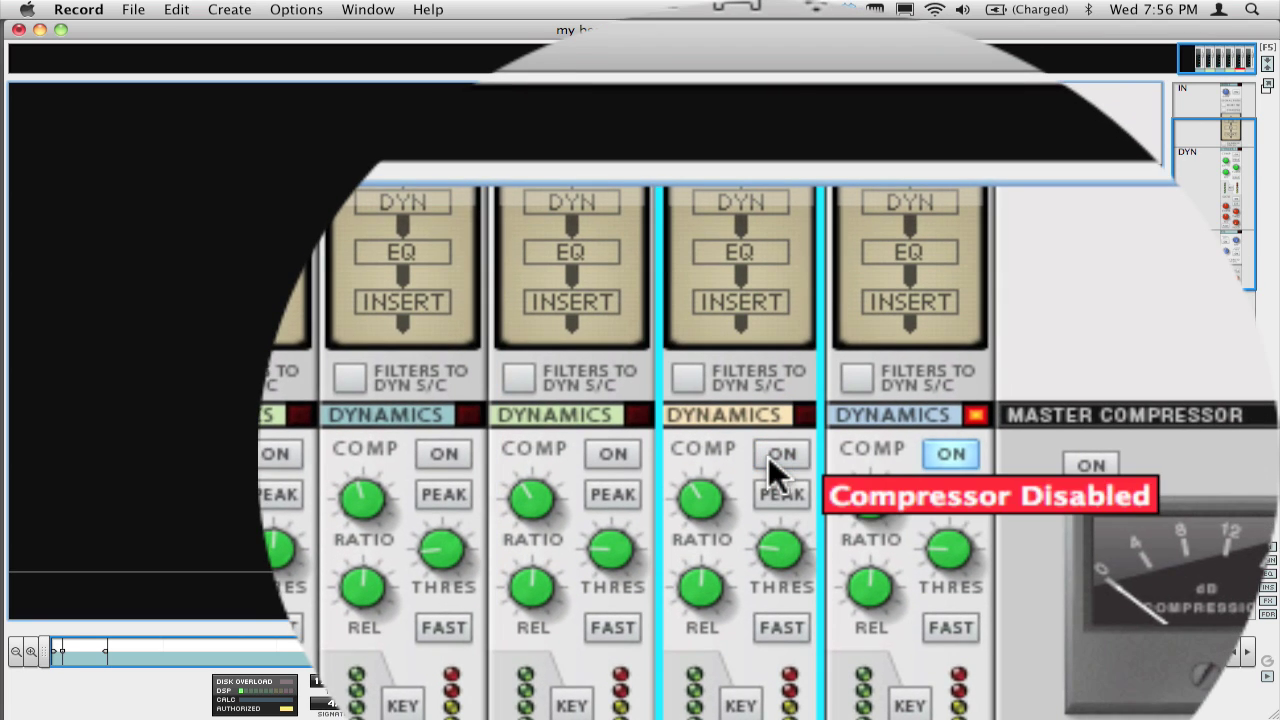
{"action": "left_click", "coordinate": [770, 456]}
{"action": "left_click", "coordinate": [770, 456]}
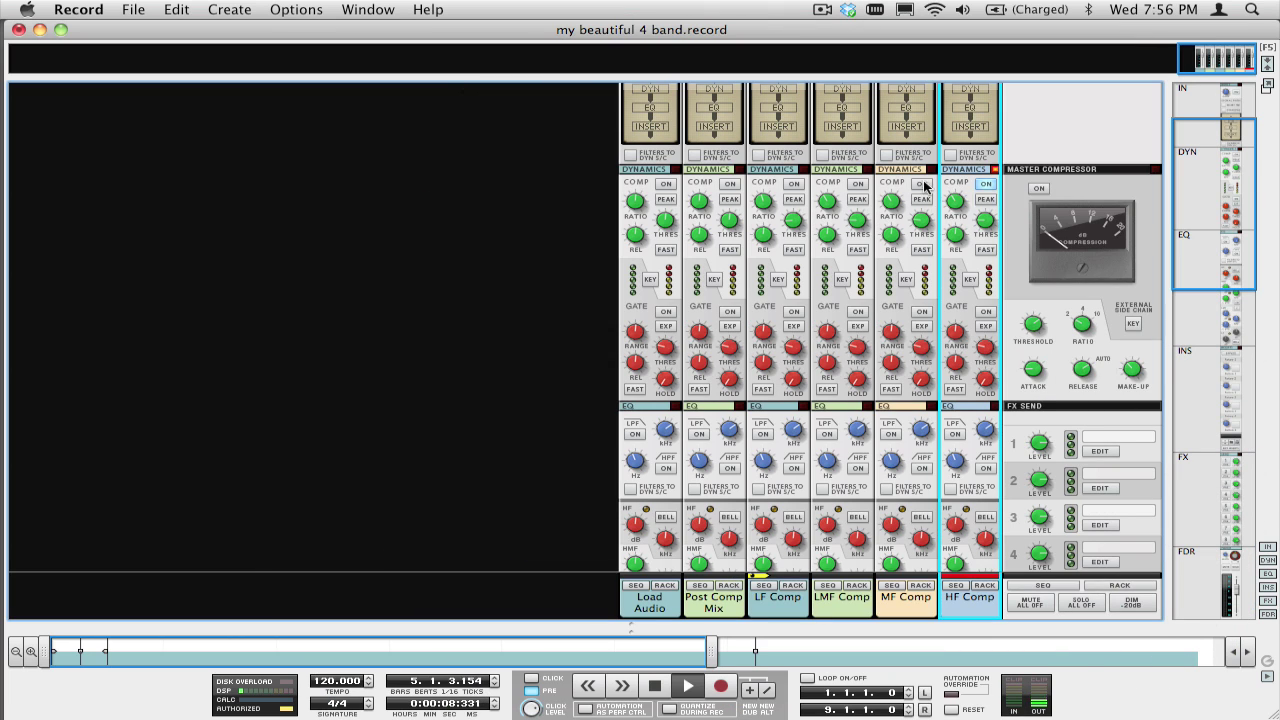
{"action": "left_click", "coordinate": [594, 458]}
{"action": "left_click", "coordinate": [425, 458]}
{"action": "left_click", "coordinate": [796, 187]}
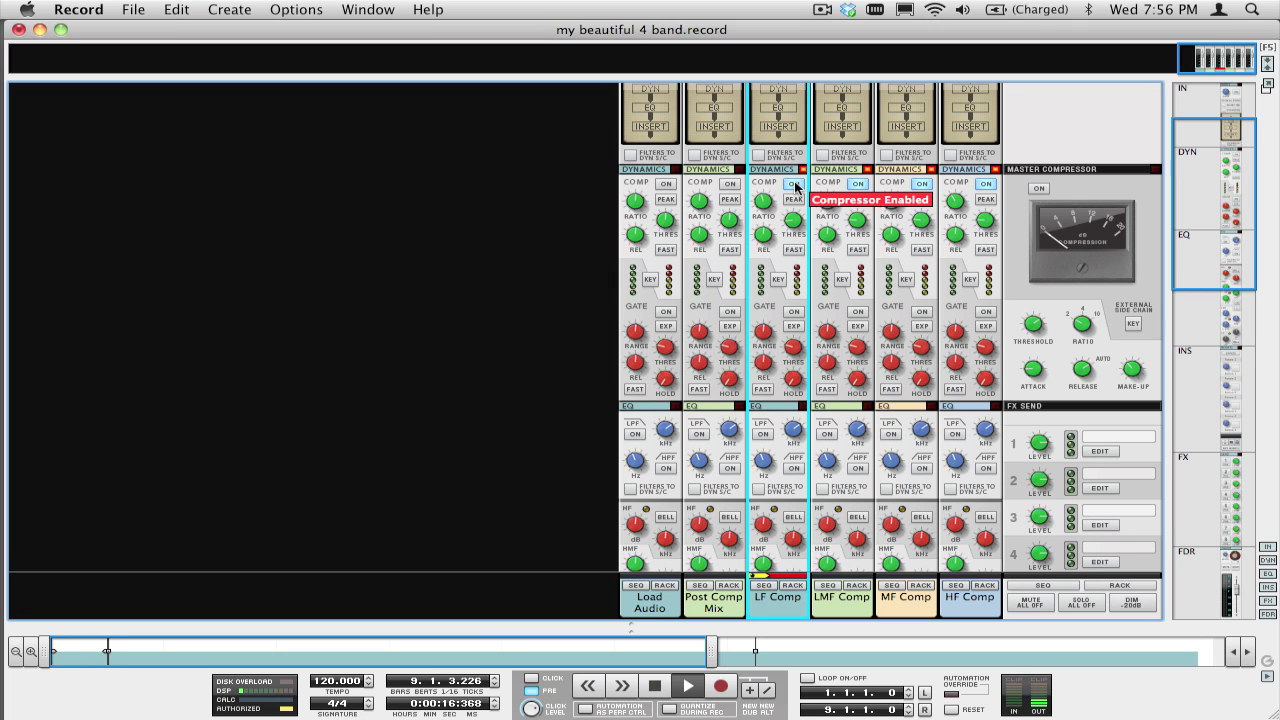
Step: Switch the LMF, MF and HF compressors off, then all four back on, and stop
{"action": "left_click", "coordinate": [858, 185]}
{"action": "left_click", "coordinate": [921, 185]}
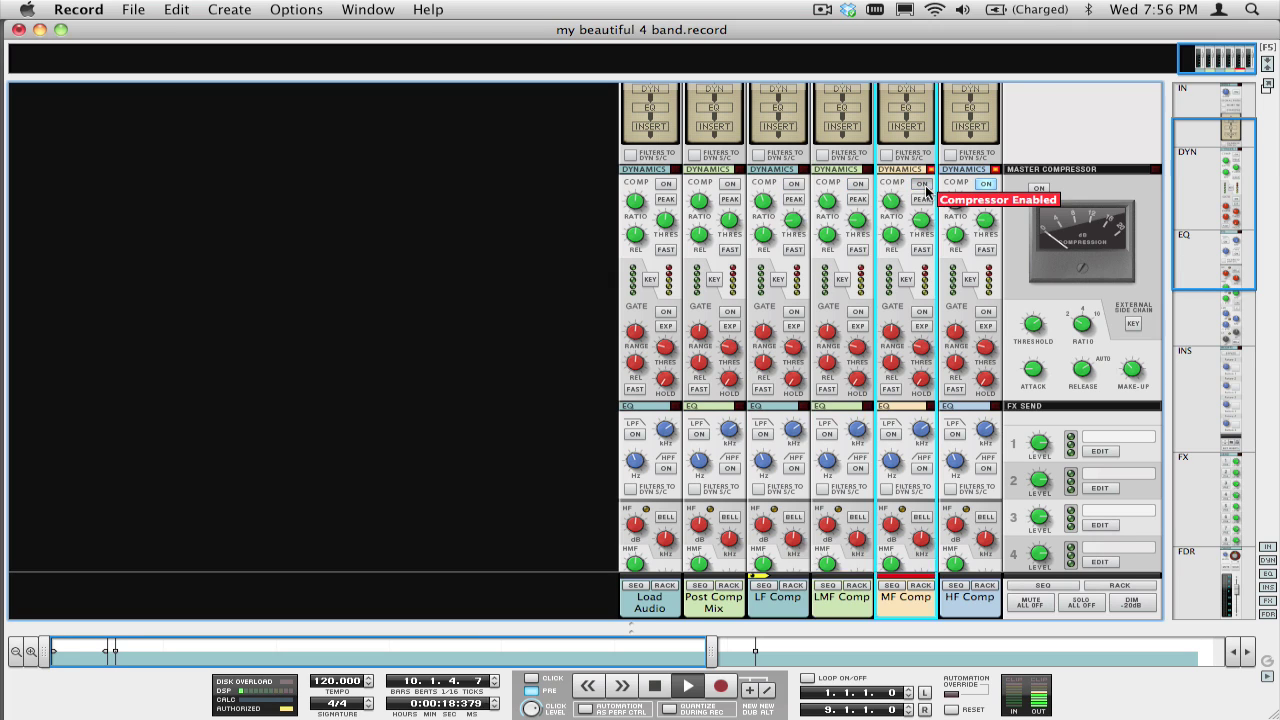
{"action": "left_click", "coordinate": [985, 185]}
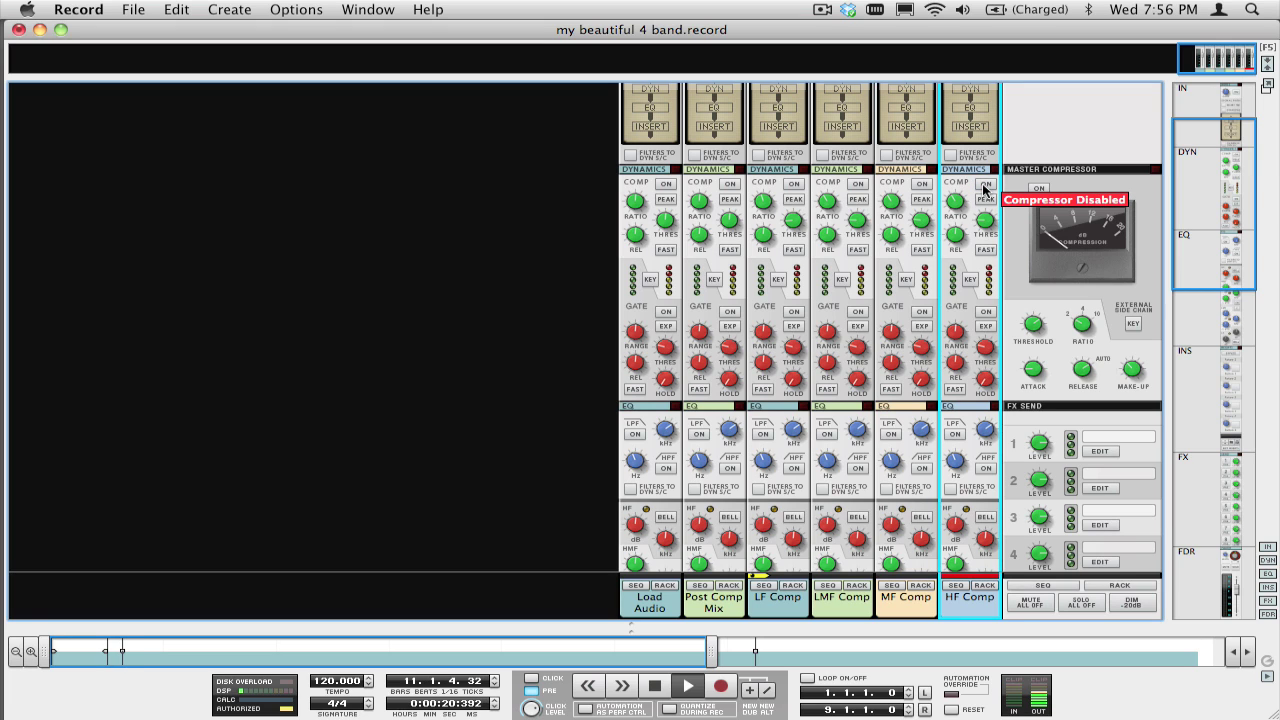
{"action": "left_click", "coordinate": [985, 186]}
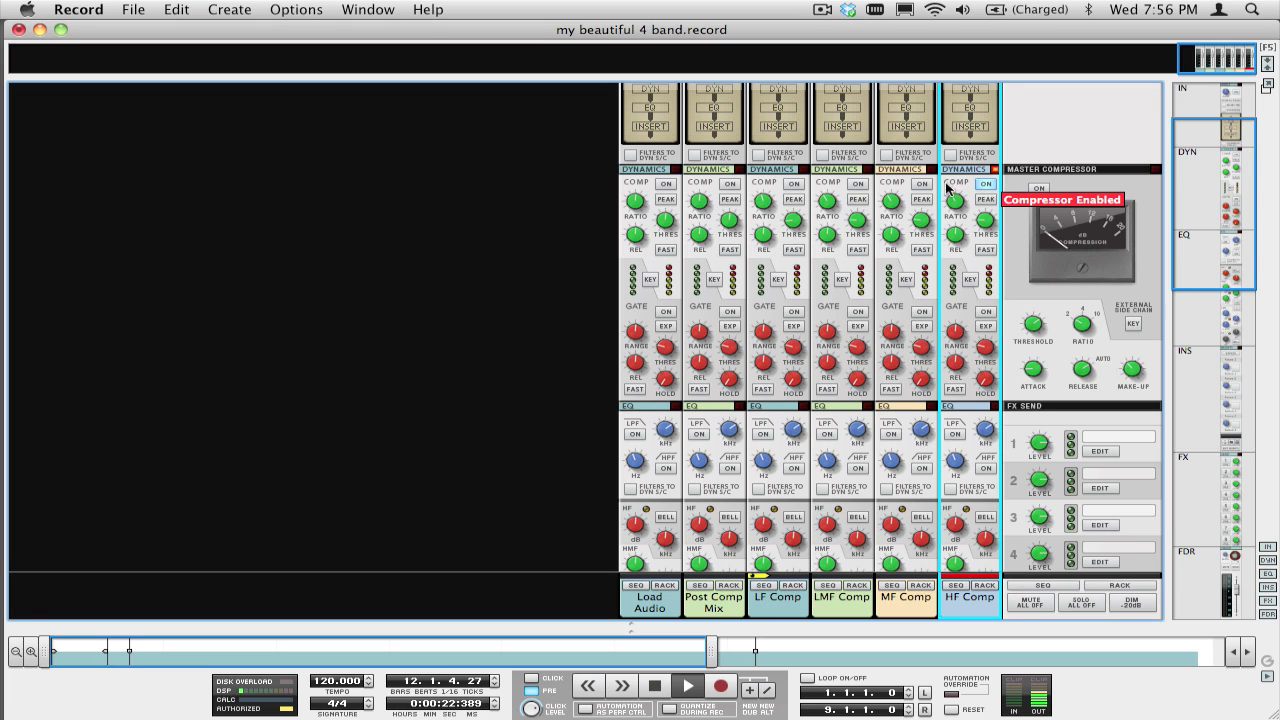
{"action": "left_click", "coordinate": [921, 185]}
{"action": "left_click", "coordinate": [852, 186]}
{"action": "left_click", "coordinate": [792, 186]}
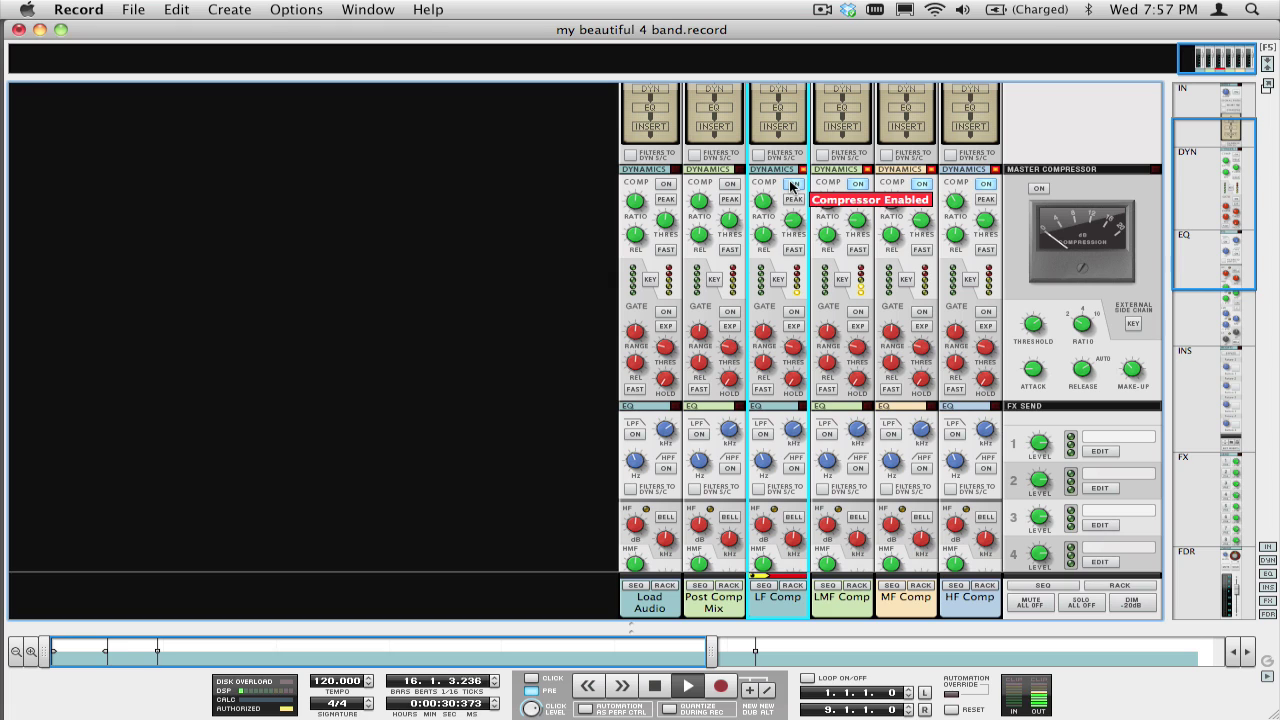
{"action": "key", "text": "space"}
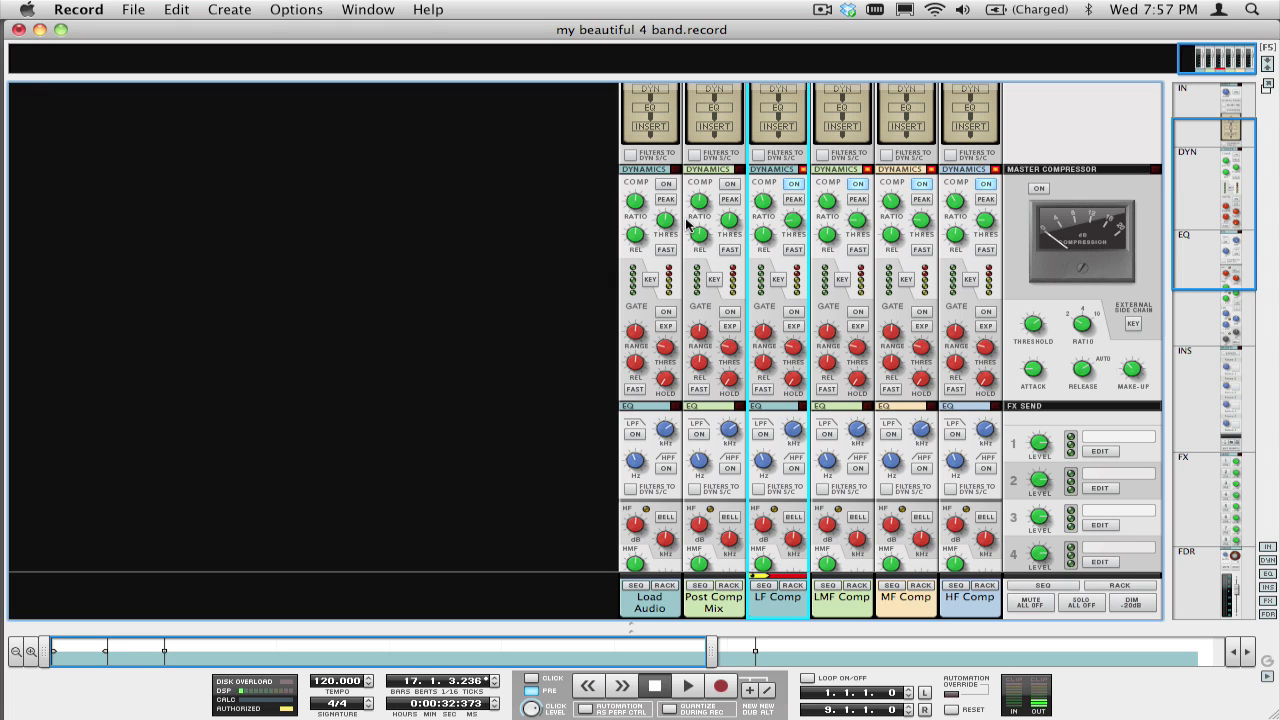
Step: Open my beautiful 8 band parallel.record from the File menu and show its rack
{"action": "left_click", "coordinate": [132, 8]}
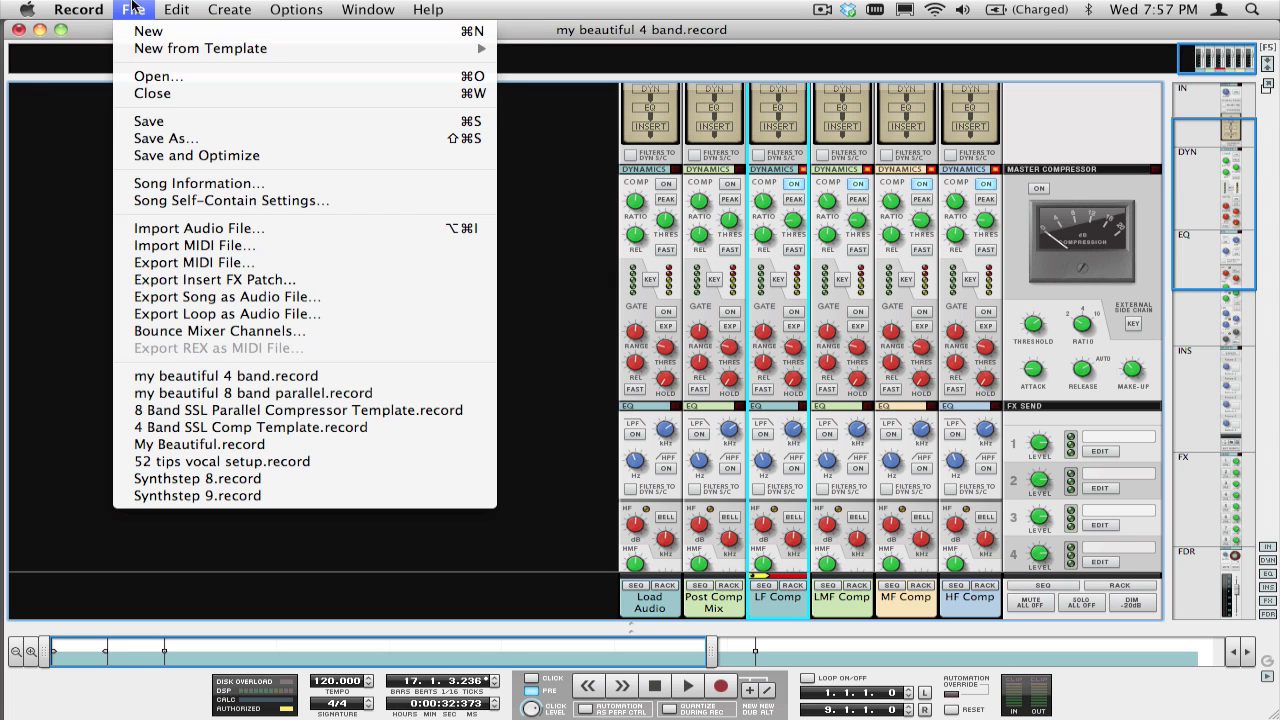
{"action": "left_click", "coordinate": [196, 396]}
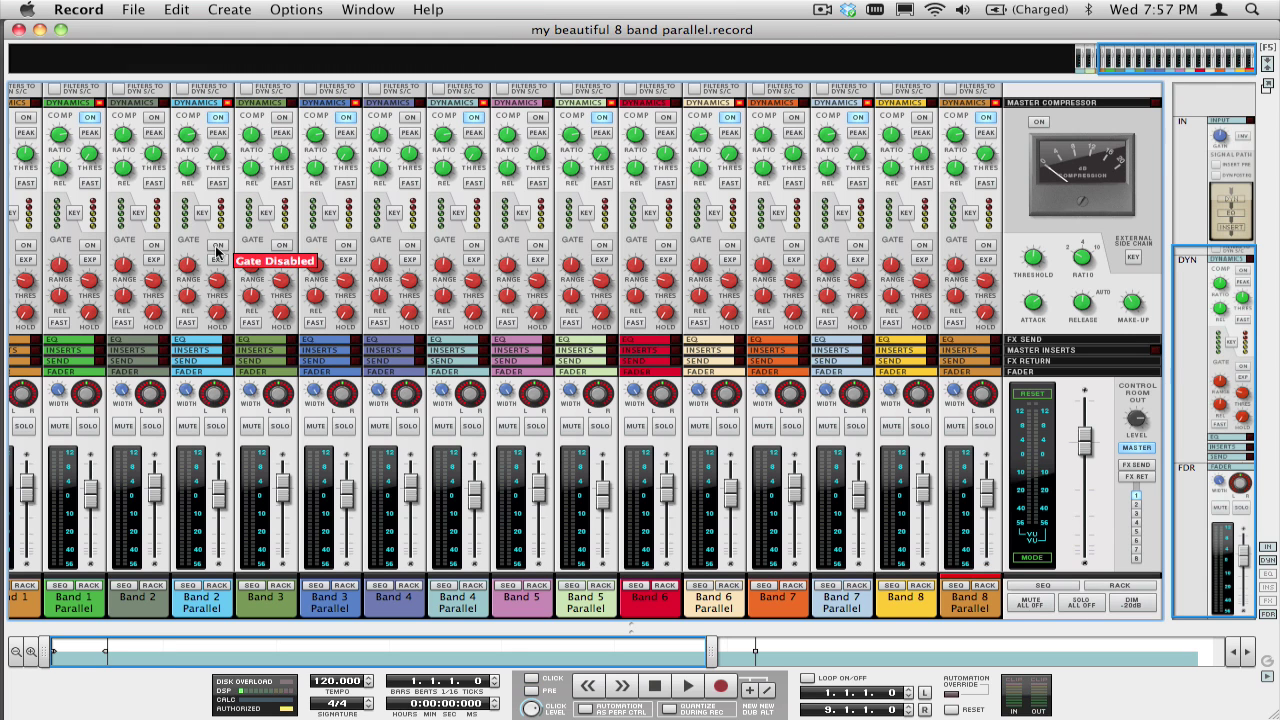
{"action": "key", "text": "F6"}
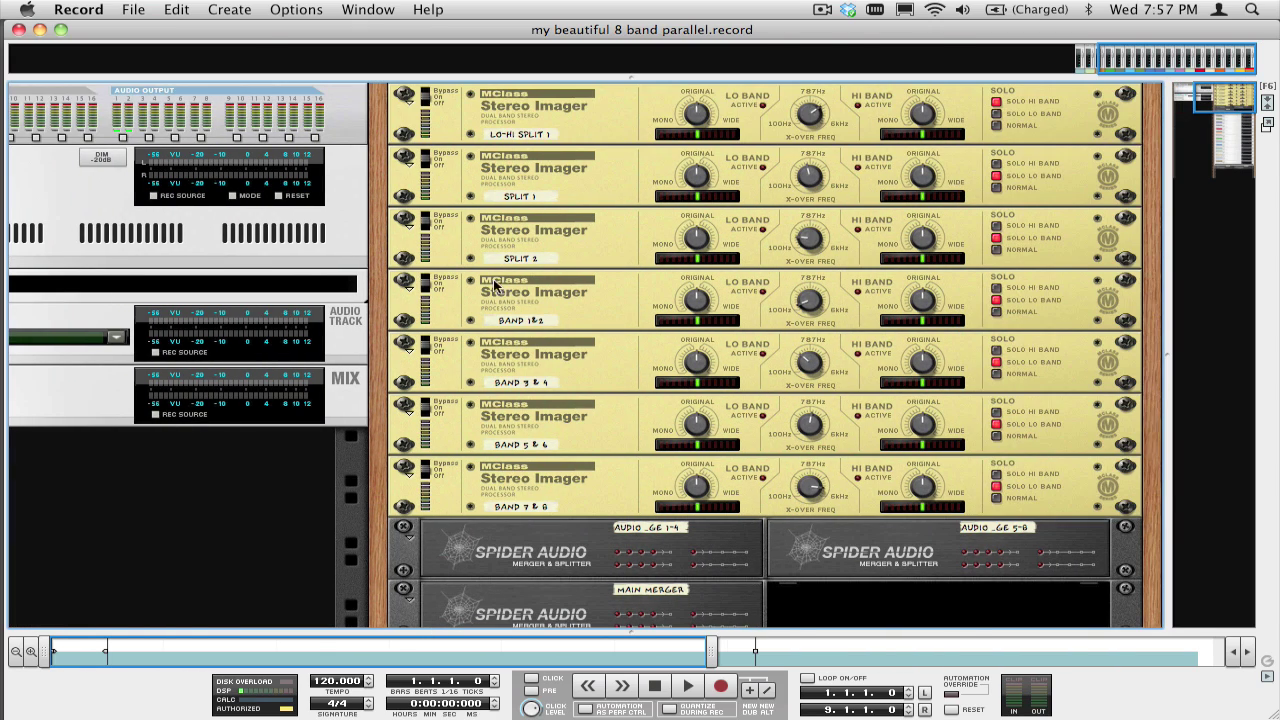
{"action": "scroll", "coordinate": [497, 285], "scroll_direction": "down", "scroll_amount": 10}
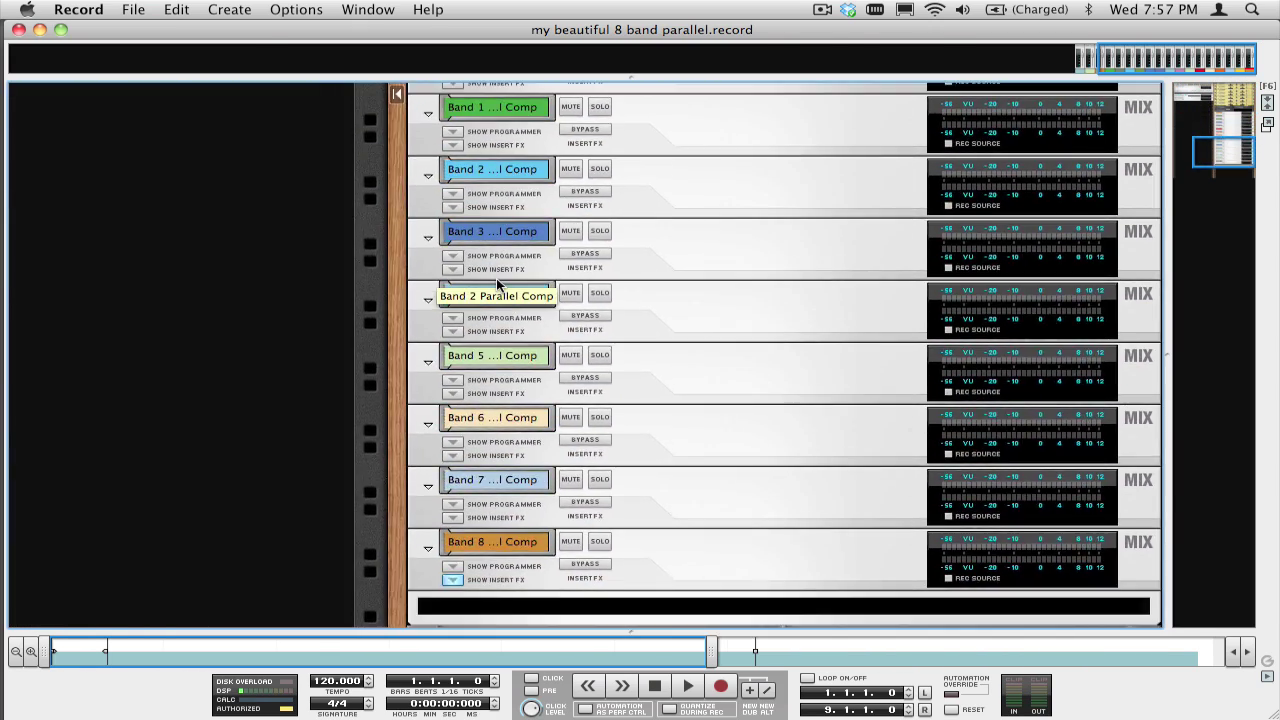
{"action": "scroll", "coordinate": [497, 285], "scroll_direction": "up", "scroll_amount": 10}
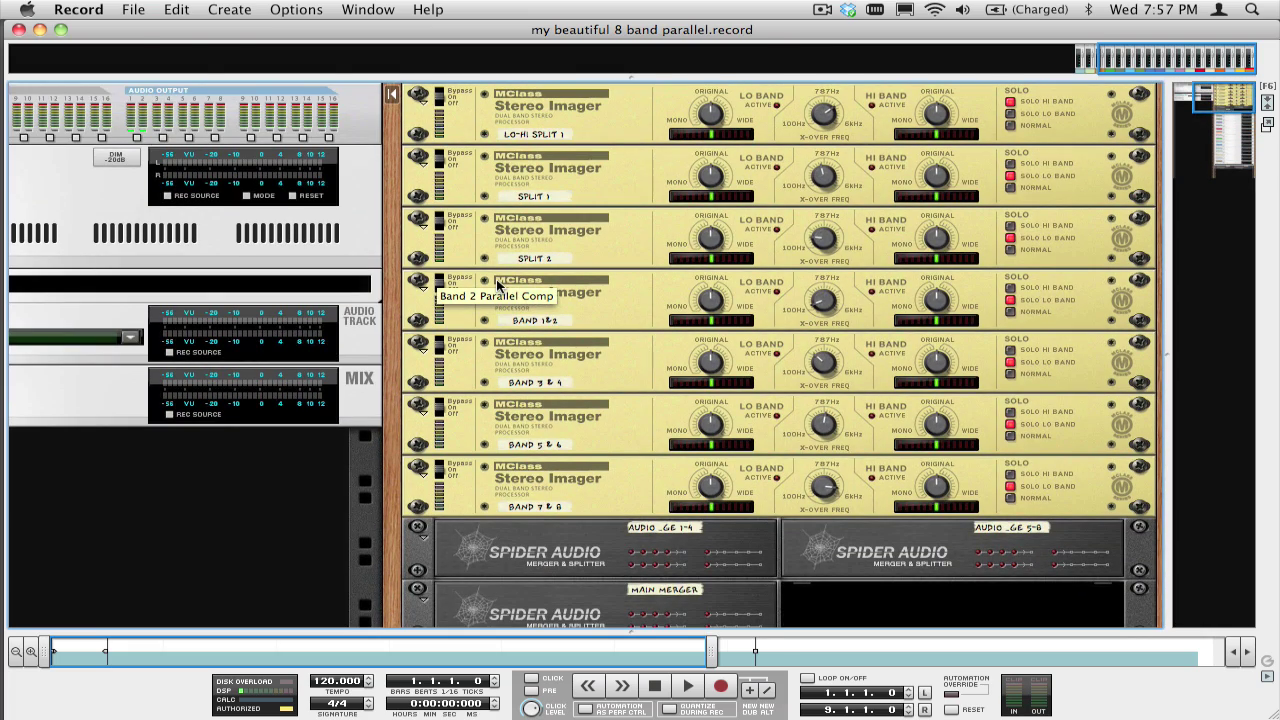
Step: Flip the rack to the rear and scroll through the Stereo Imager and Spider merger cabling
{"action": "key", "text": "Tab"}
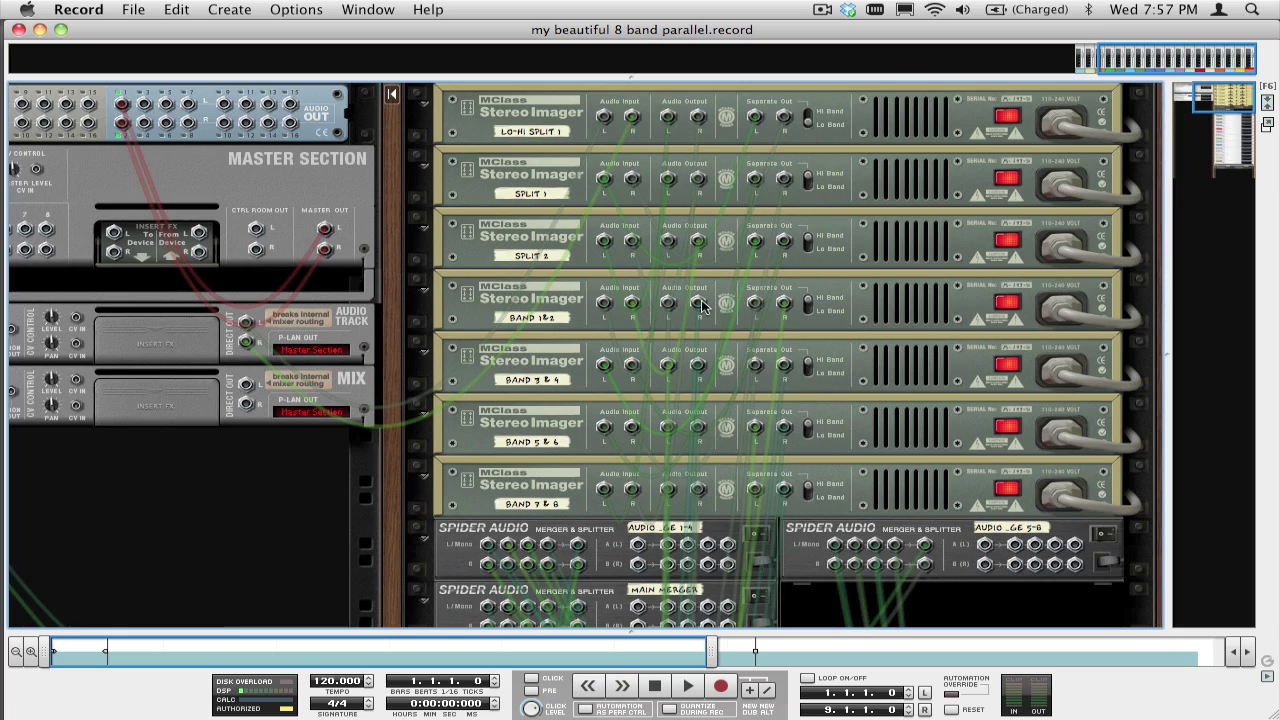
{"action": "scroll", "coordinate": [703, 306], "scroll_direction": "down", "scroll_amount": 5}
{"action": "scroll", "coordinate": [703, 306], "scroll_direction": "down", "scroll_amount": 15}
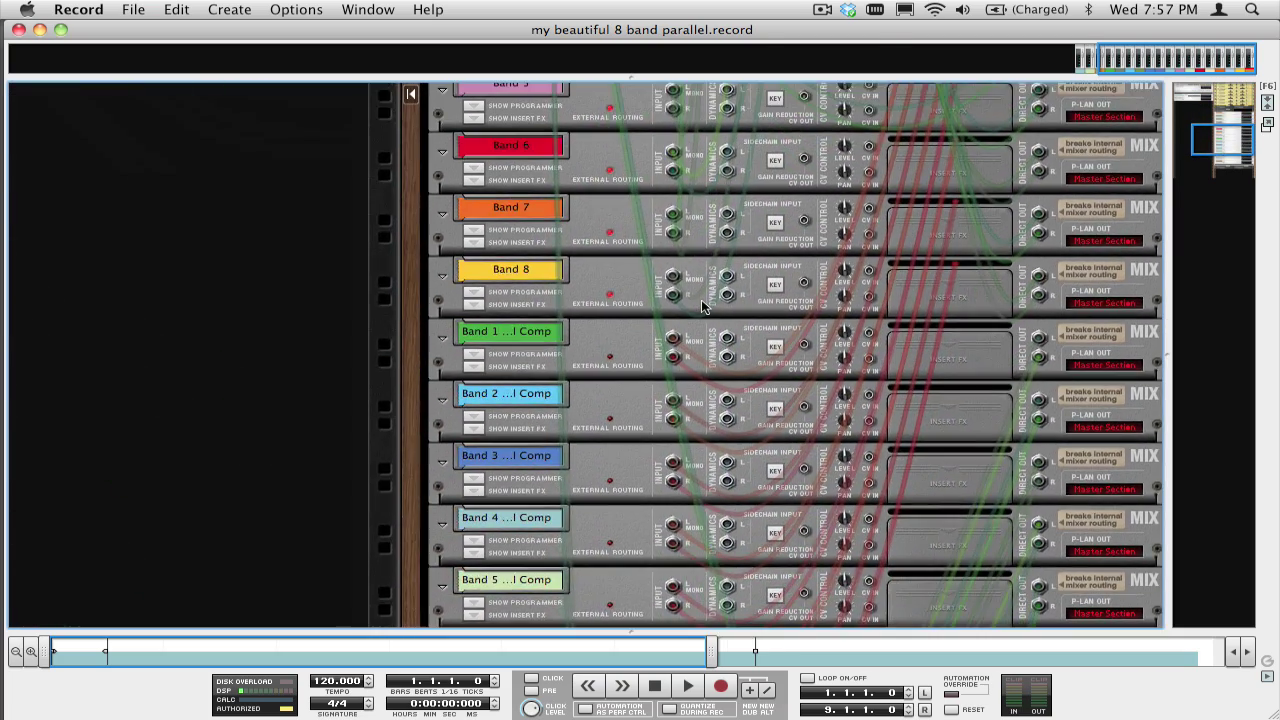
{"action": "scroll", "coordinate": [703, 306], "scroll_direction": "down", "scroll_amount": 3}
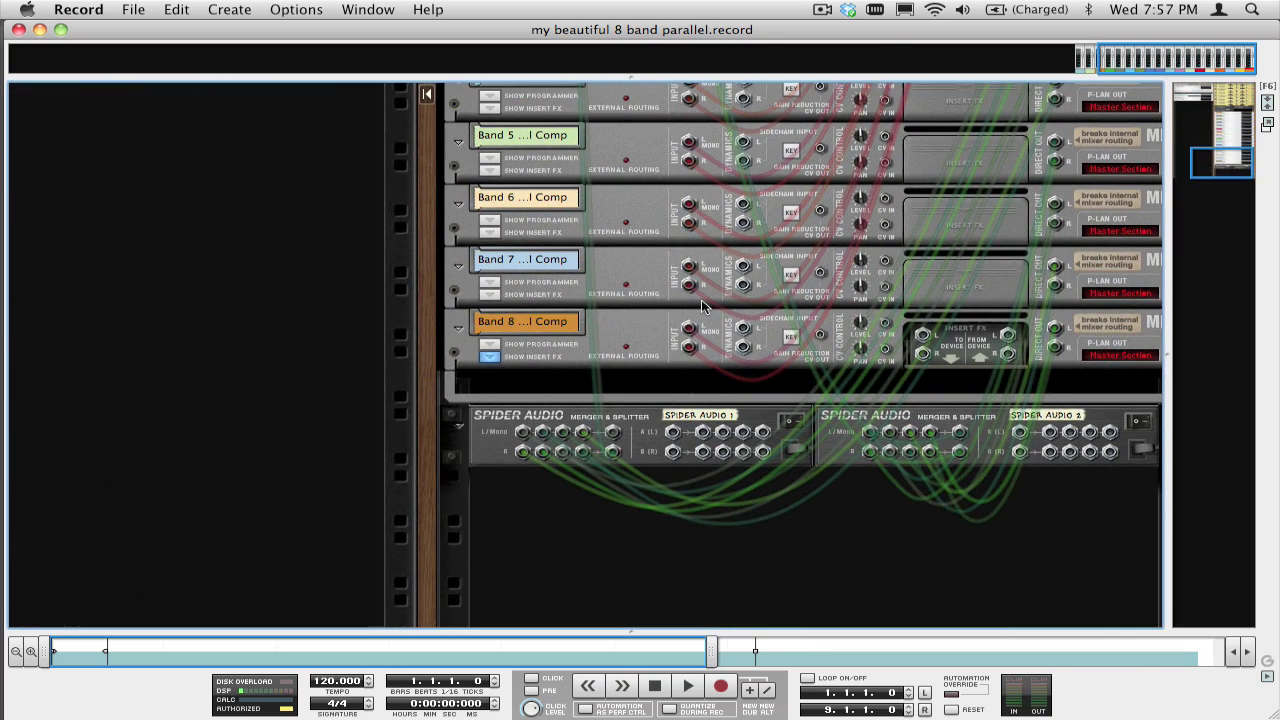
{"action": "scroll", "coordinate": [703, 306], "scroll_direction": "up", "scroll_amount": 20}
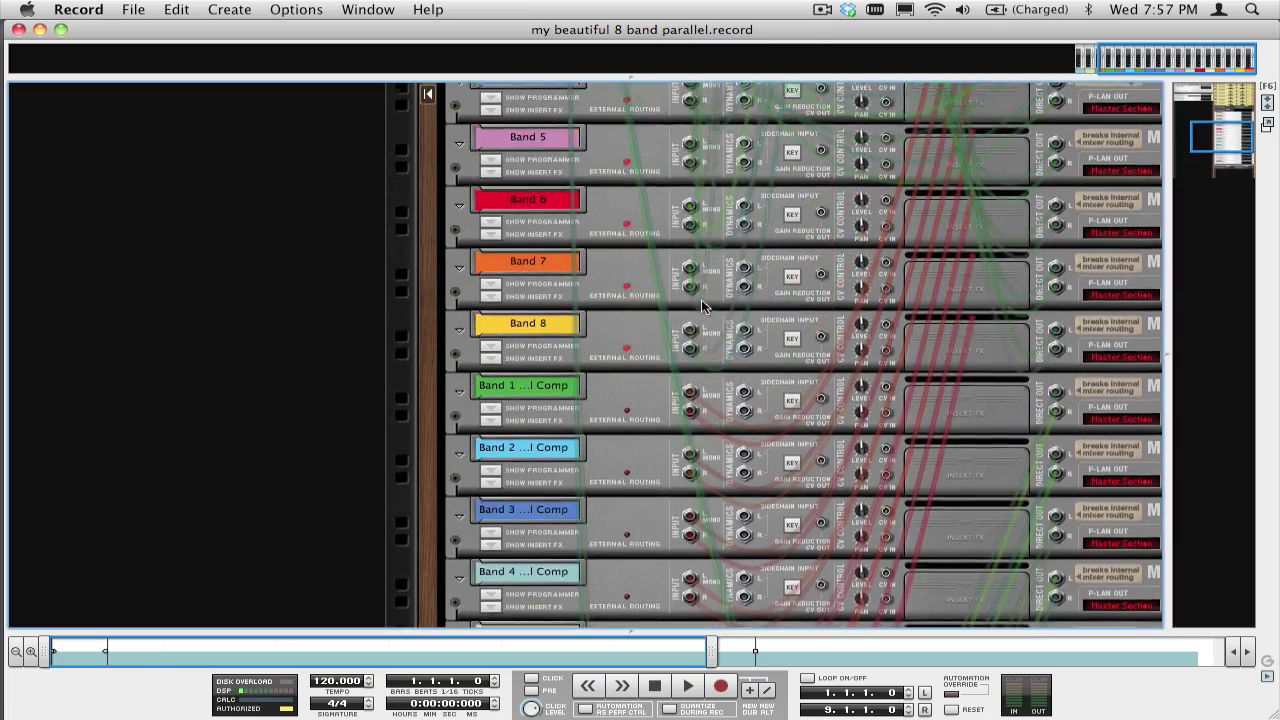
{"action": "scroll", "coordinate": [703, 306], "scroll_direction": "up", "scroll_amount": 15}
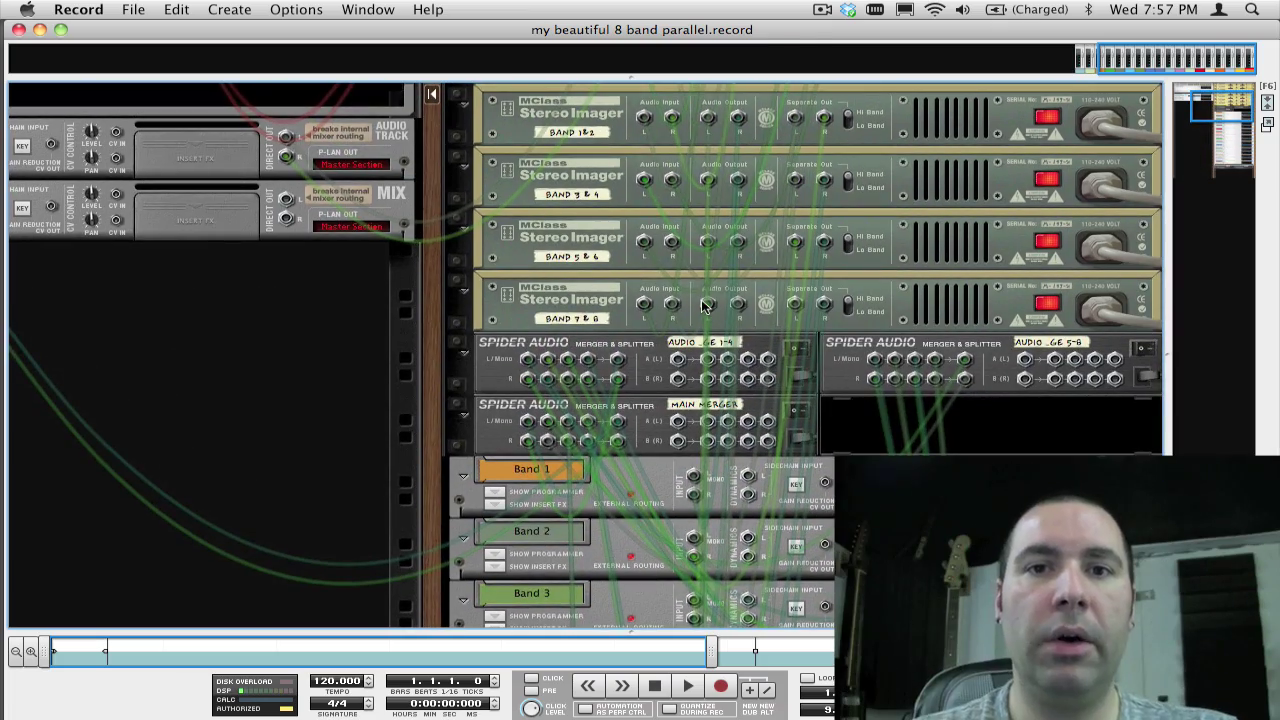
Step: Flip the rack to its front, show the Main Mixer's Band and Band Parallel strips, and play the song
{"action": "scroll", "coordinate": [703, 306], "scroll_direction": "up", "scroll_amount": 6}
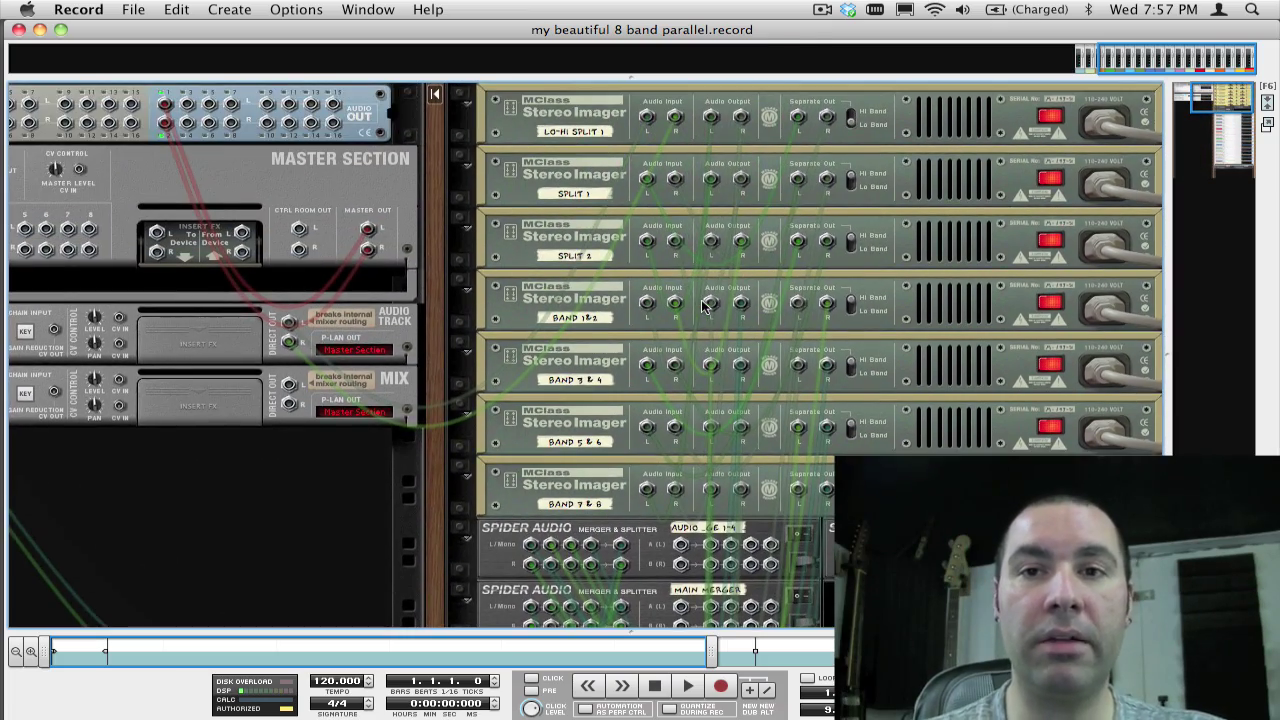
{"action": "key", "text": "Tab"}
{"action": "key", "text": "F5"}
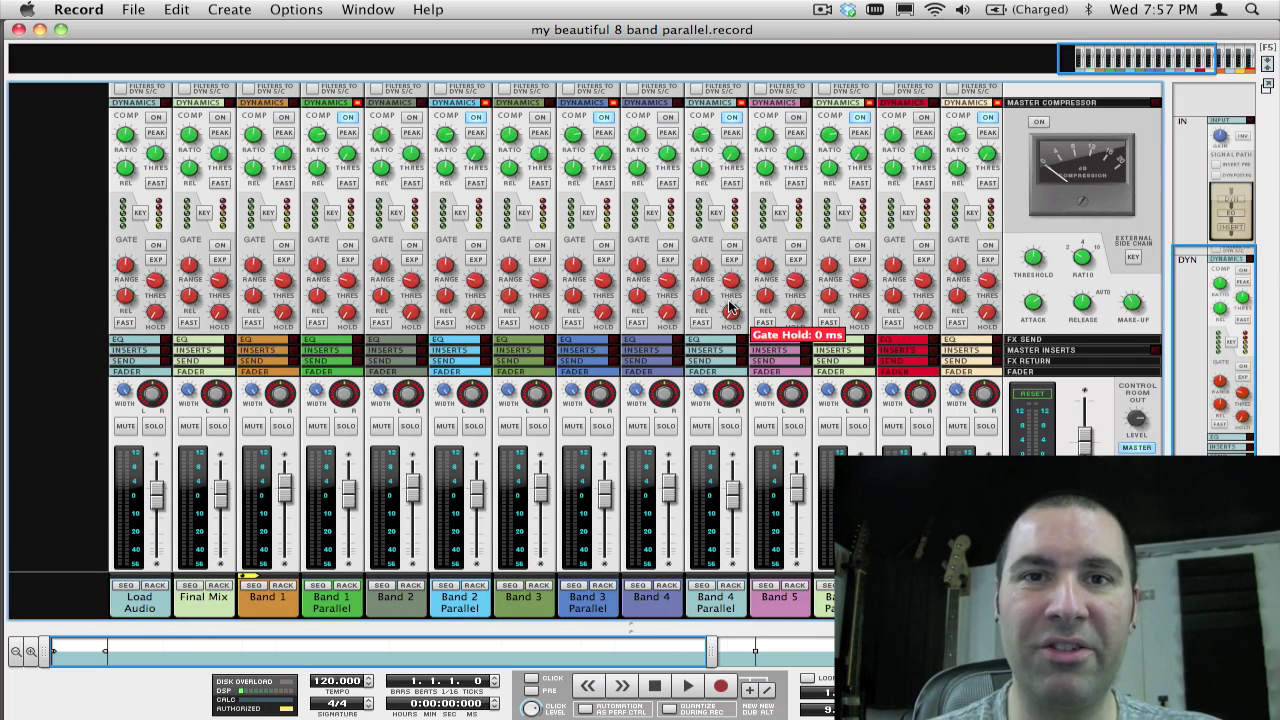
{"action": "scroll", "coordinate": [728, 299], "scroll_direction": "right", "scroll_amount": 3}
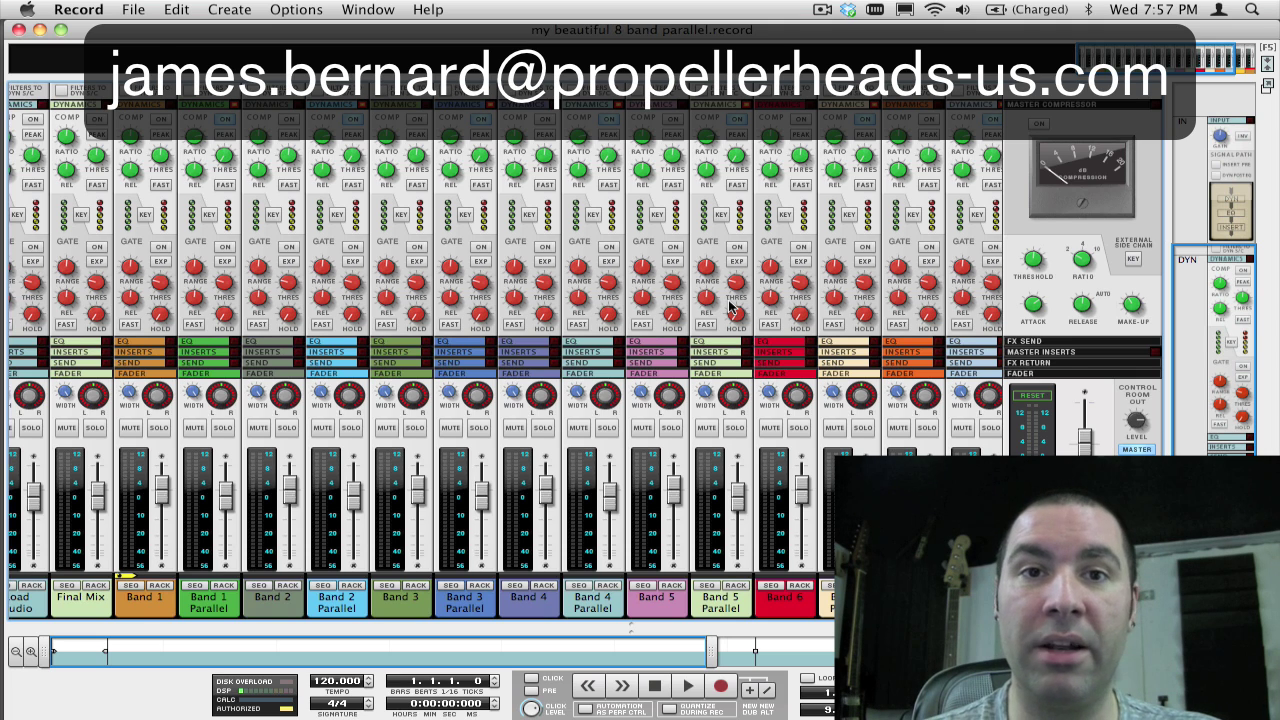
{"action": "key", "text": "space"}
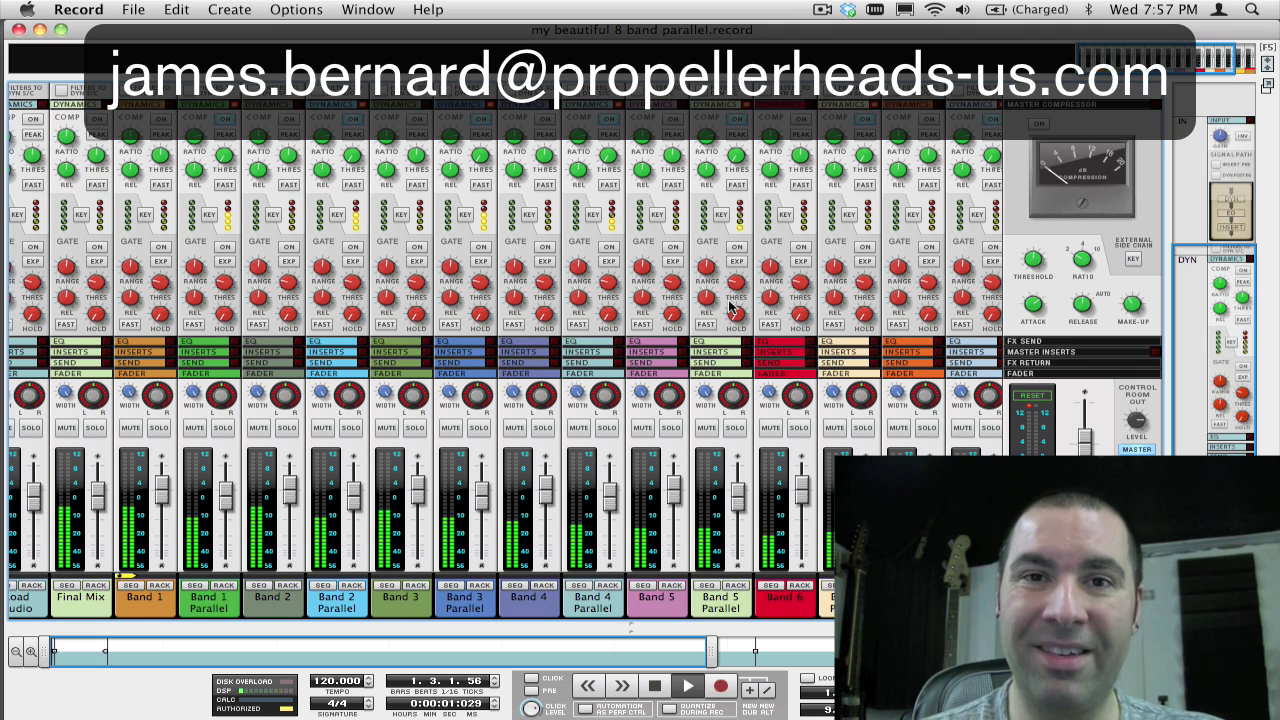